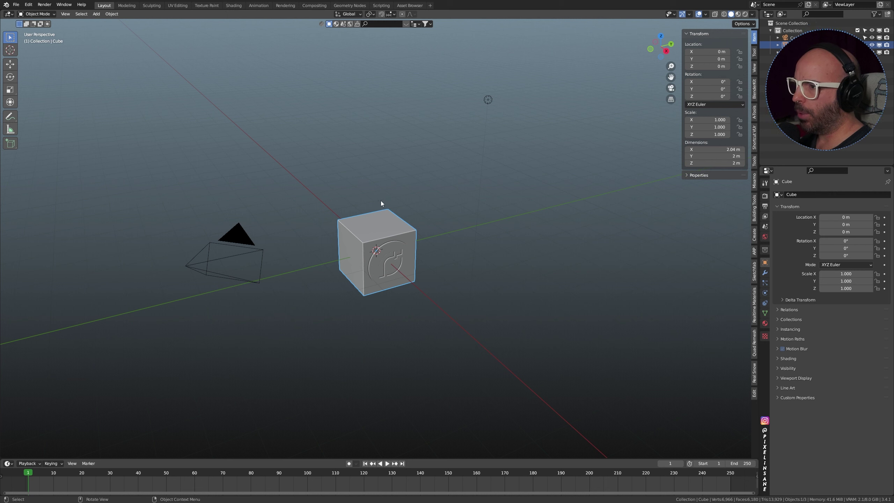
Delete the default cube and the light from the scene.
scroll(369, 213, "up", 2)
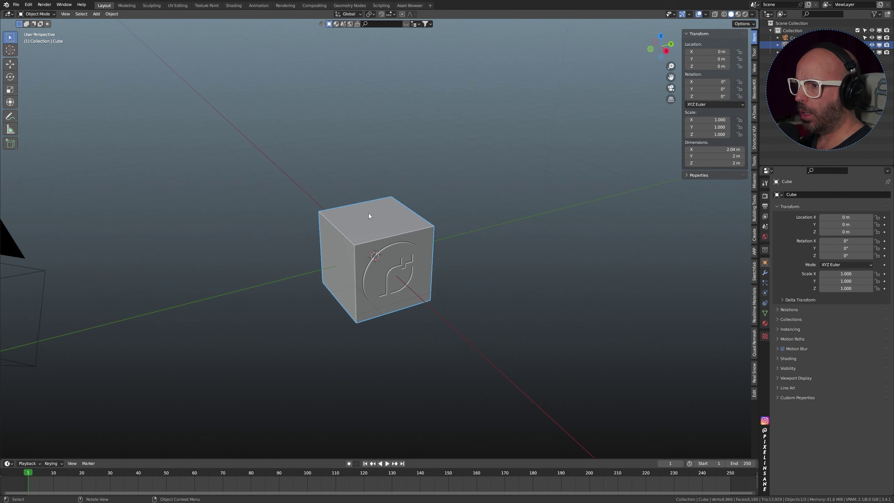
scroll(369, 213, "down", 1)
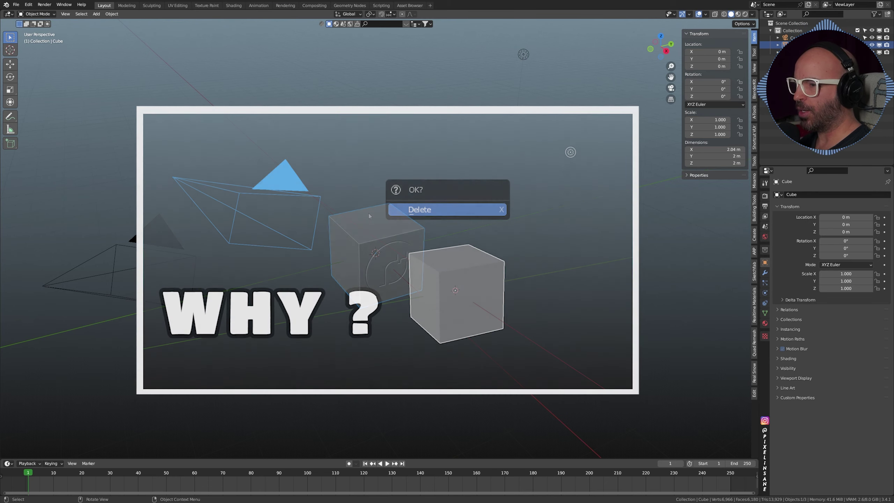
key("Delete")
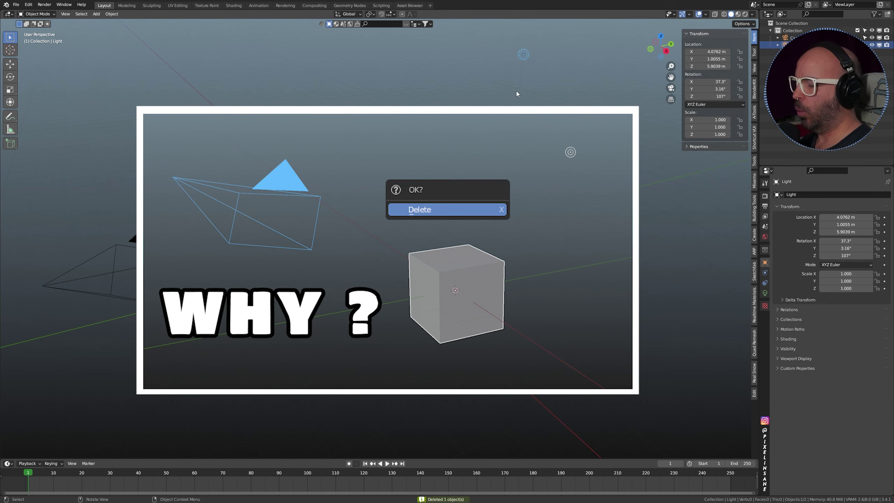
key("Delete")
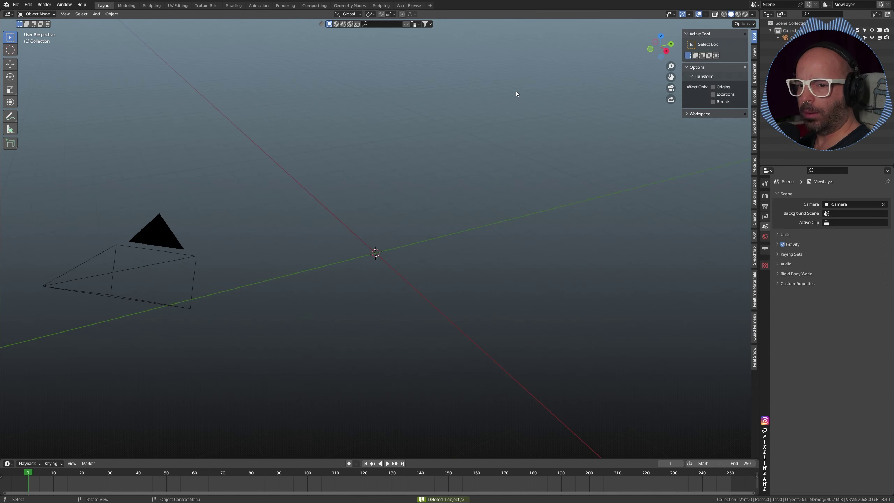
Add a cube mesh at the world origin and raise it 1 m along Z.
key("shift+a")
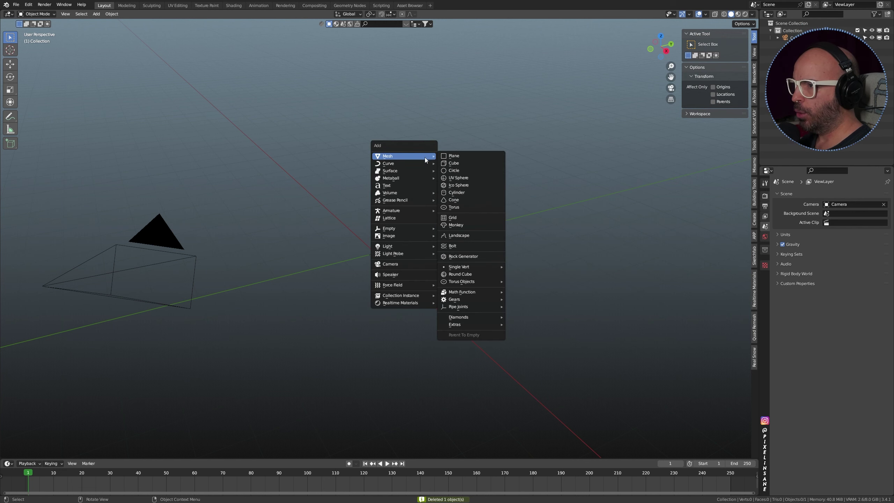
mouse_move(426, 156)
left_click(452, 163)
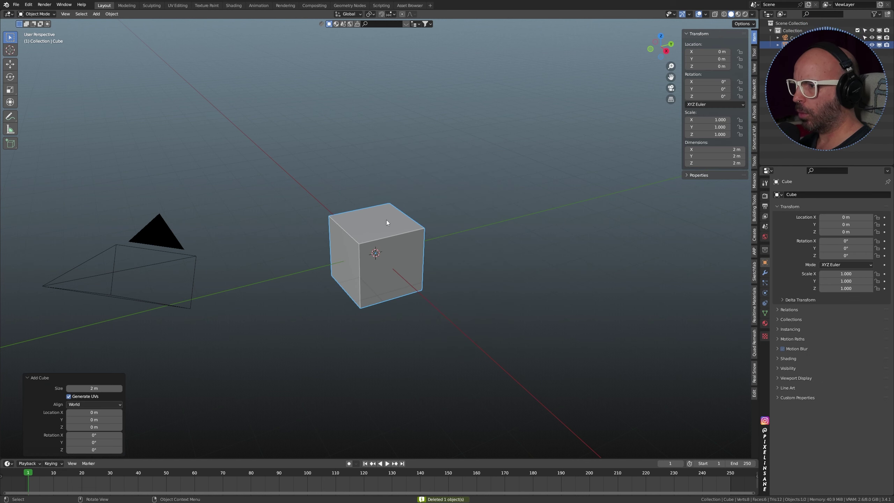
key("KP_3")
key("g")
key("z")
key("1")
key("Return")
Widen the cube by scaling it about 1.81 times along X.
key("s")
key("x")
left_click(413, 234)
mouse_move(379, 229)
middle_mouse_down()
mouse_move(422, 243)
mouse_move(388, 234)
middle_mouse_up()
Move the vertices on the cube's positive Y side along Y, stretching it into a box 14 m long.
key("KP_3")
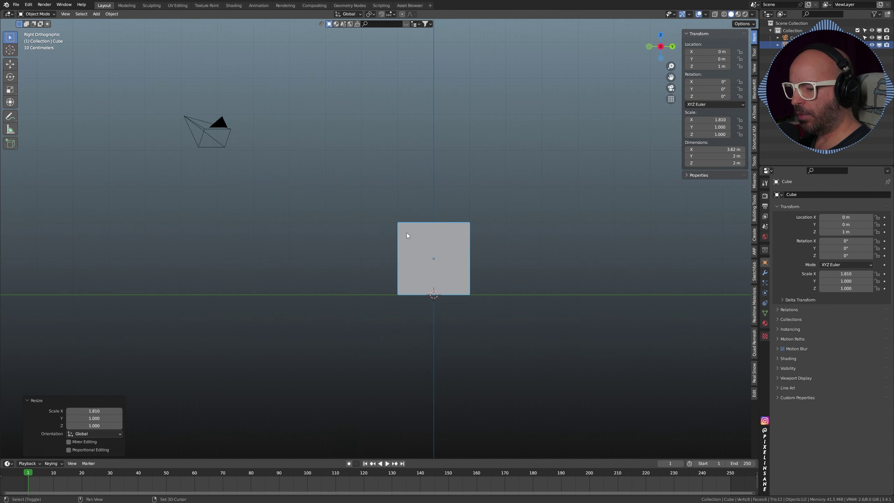
key("shift+z")
key("Tab")
left_click_drag(489, 196, 463, 307)
scroll(486, 281, "down", 4)
middle_click_drag(487, 282, 372, 275, "shift")
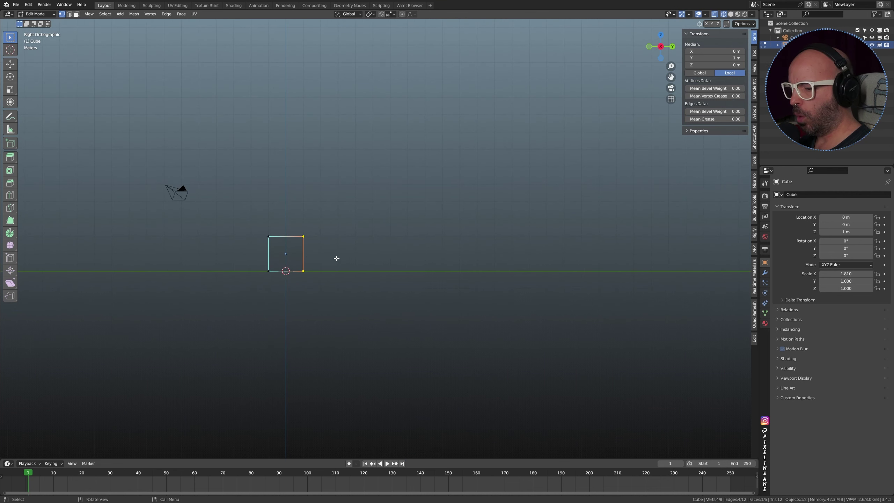
key("g")
key("y")
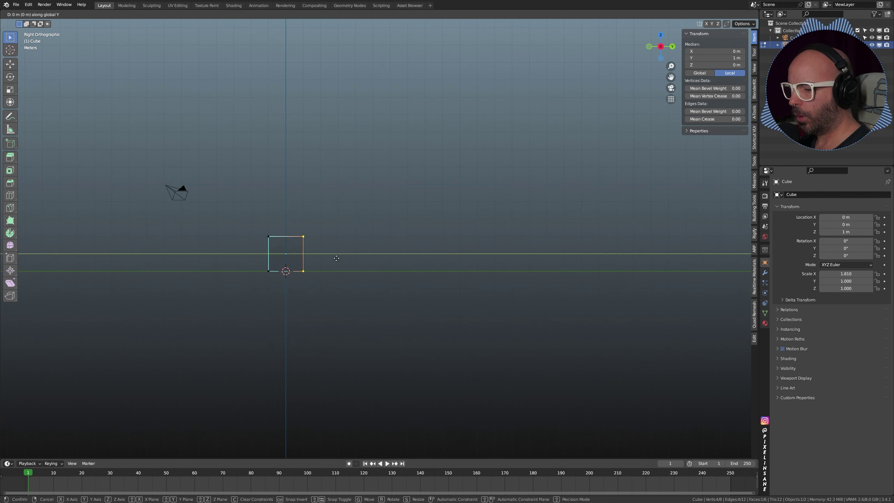
left_click(547, 259, "ctrl")
middle_click_drag(311, 209, 388, 225)
key("Tab")
scroll(325, 236, "up", 2)
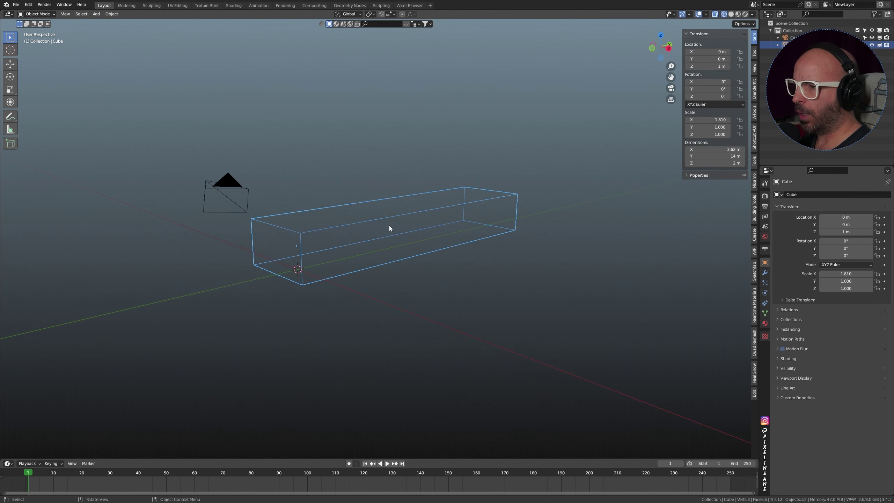
Align the scene camera to a close front view of the box's near end.
key("KP_1")
scroll(389, 225, "up", 4)
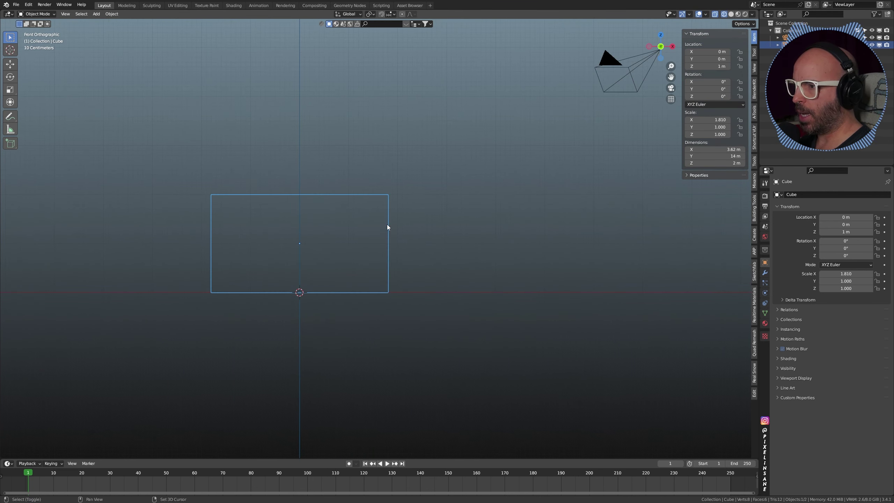
scroll(398, 229, "down", 2)
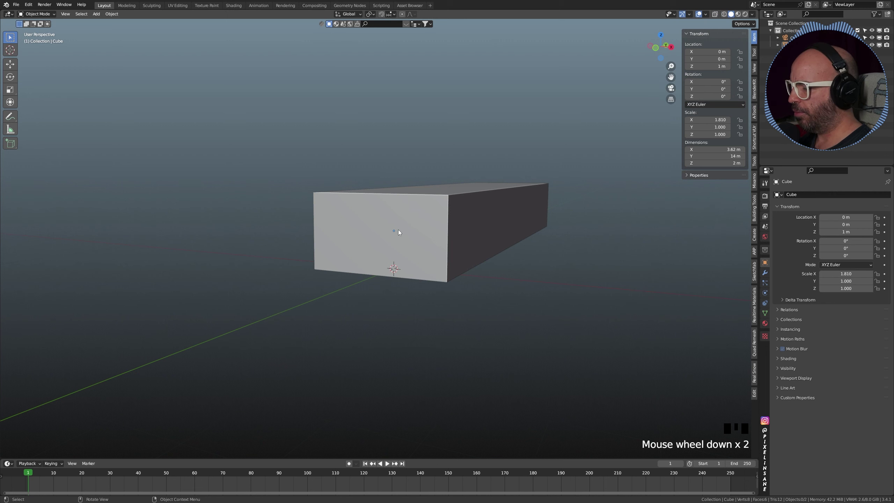
key("KP_1")
key("shift+z")
scroll(399, 232, "up", 3)
left_click(399, 220)
scroll(410, 207, "up", 3)
scroll(410, 206, "up", 1)
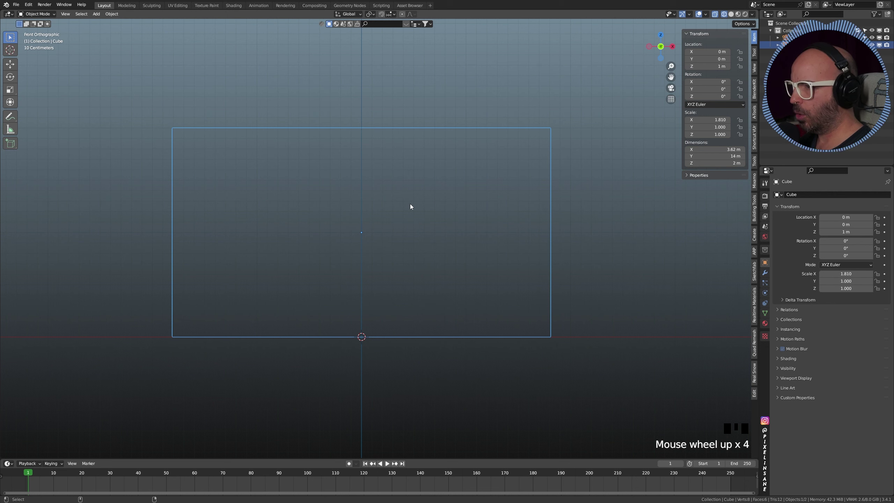
key("ctrl+alt+KP_0")
scroll(410, 206, "down", 2)
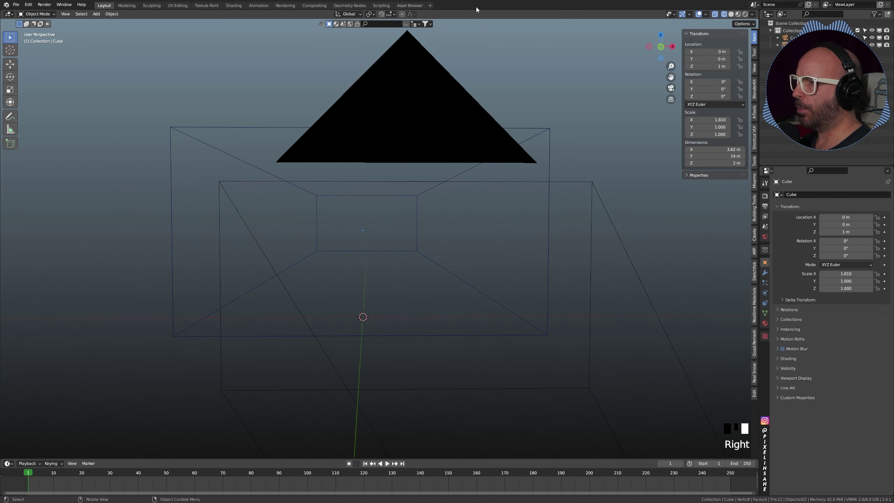
Split the 3D viewport vertically into two and show the camera view in the second one.
right_click(488, 10)
left_click(484, 16)
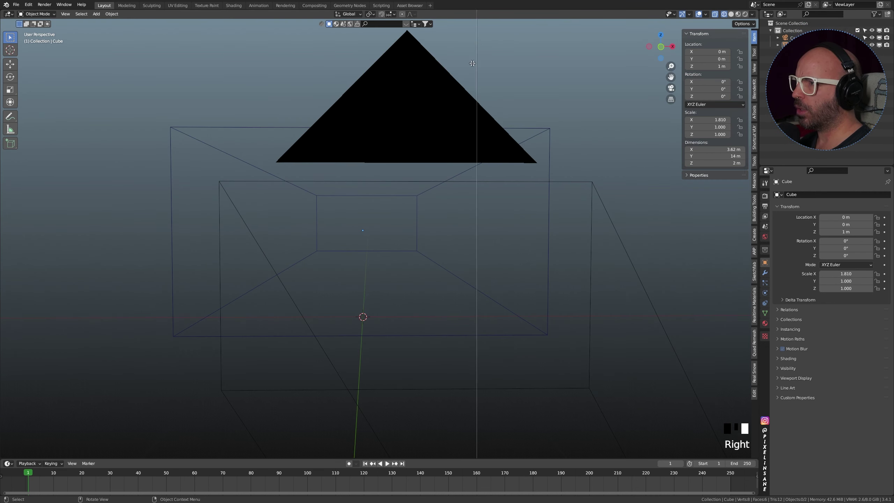
left_click(391, 160)
scroll(472, 167, "down", 2)
key("KP_0")
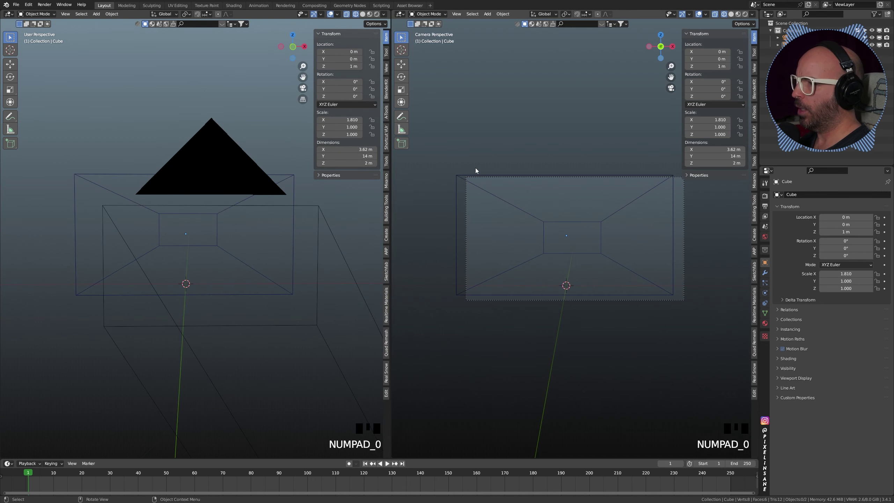
Move the camera about -0.16 m in X and 0.08 m in Z to centre the box opening in its frame.
middle_click_drag(216, 266, 259, 218)
scroll(162, 211, "down", 1)
left_click(145, 187)
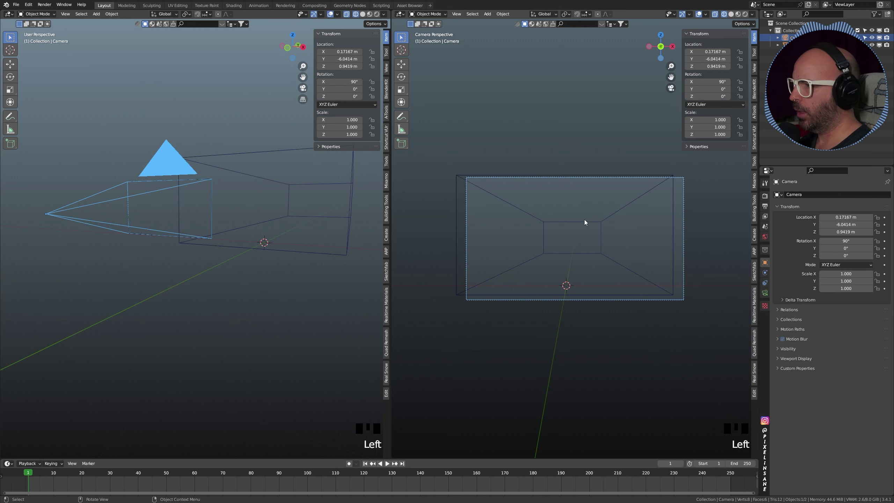
key("g")
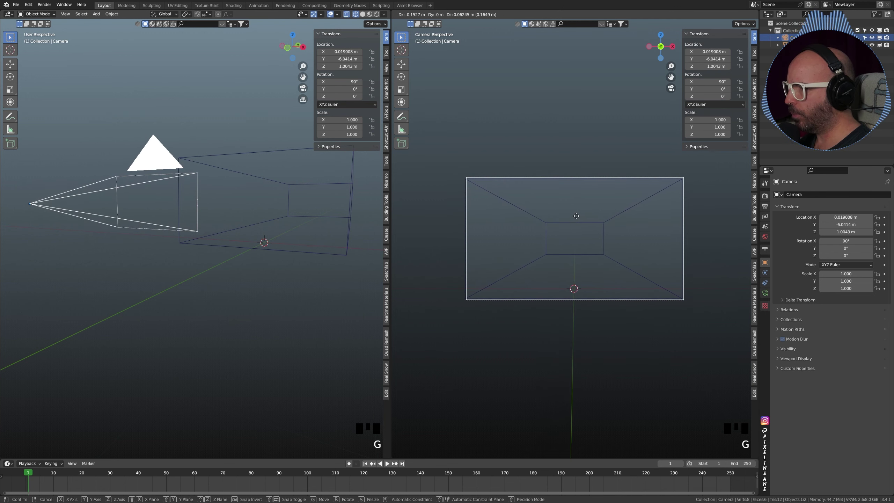
left_click(576, 215)
Move the camera about 0.46 m along Y towards the box and nudge it to recentre the framing.
key("KP_3")
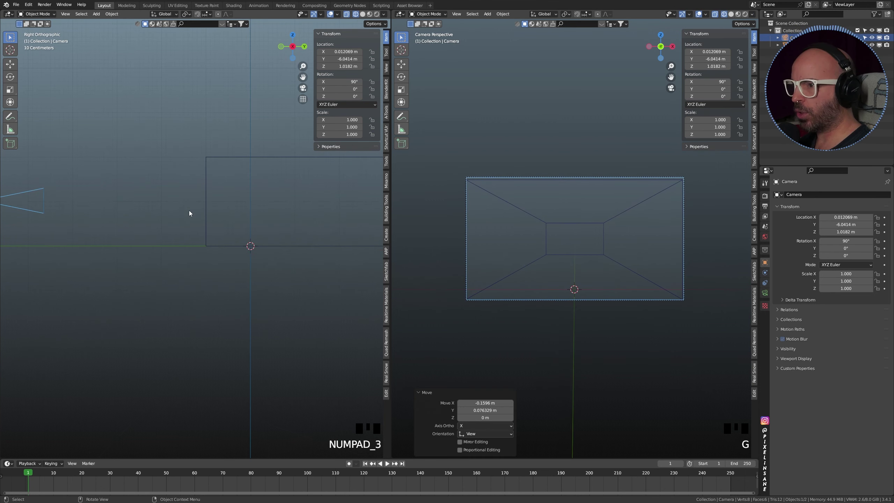
scroll(84, 201, "down", 2)
key("g")
key("y")
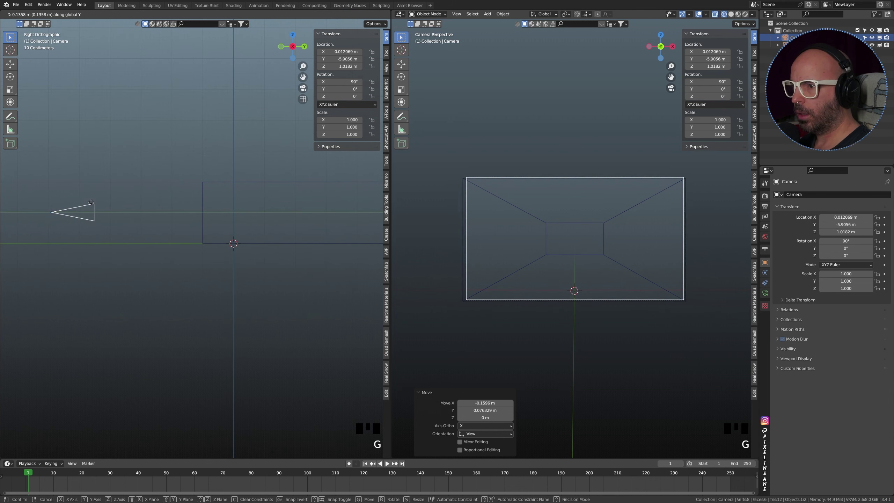
left_click(101, 205)
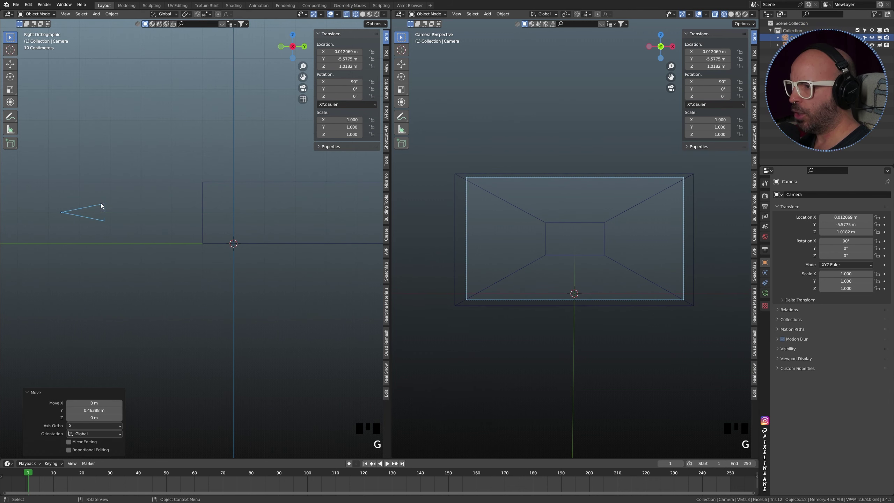
key("g")
left_click(562, 223)
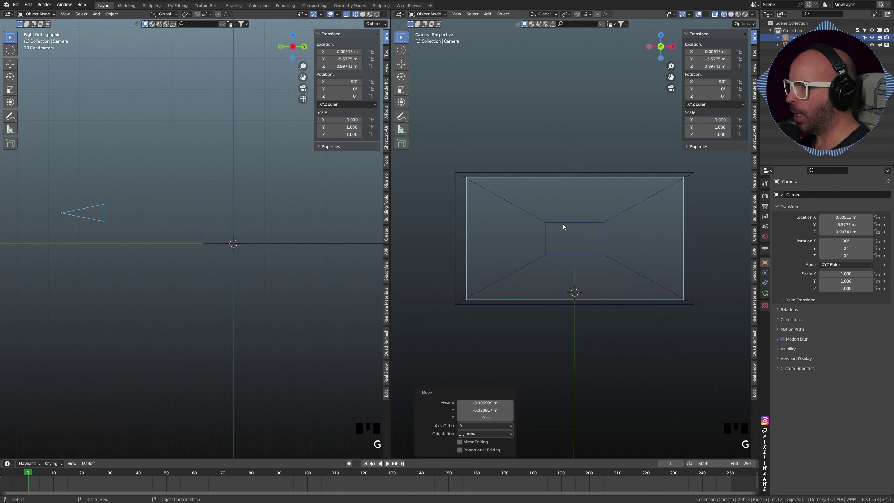
Delete the box's front face nearest the camera, leaving that end open.
scroll(149, 219, "down", 2)
middle_click_drag(178, 210, 218, 218)
key("shift+z")
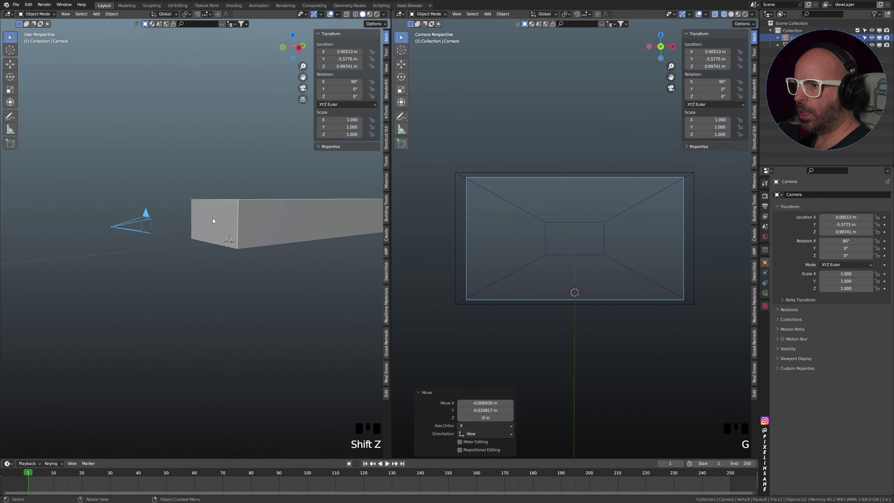
left_click(212, 220)
scroll(213, 220, "up", 3)
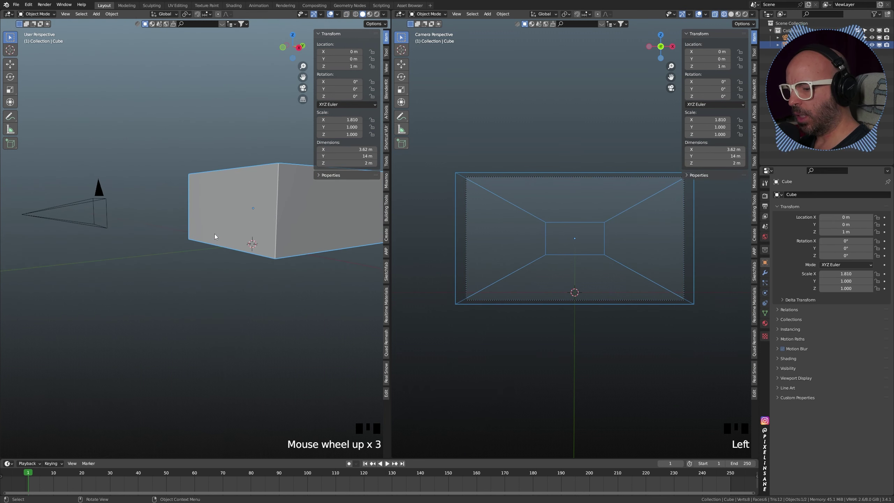
key("Tab")
key("3")
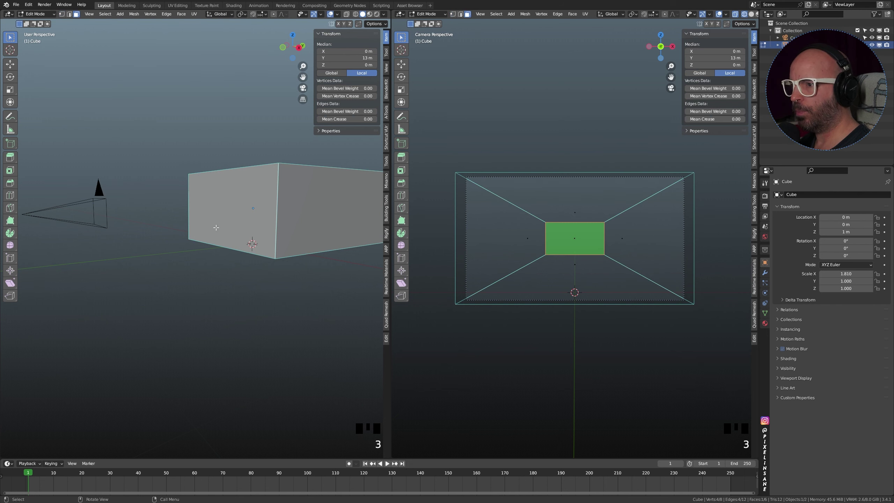
left_click(231, 209)
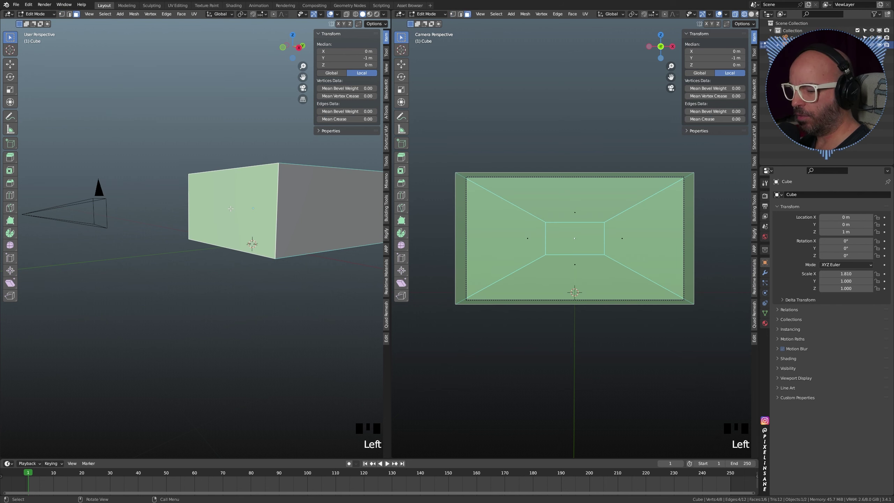
key("x")
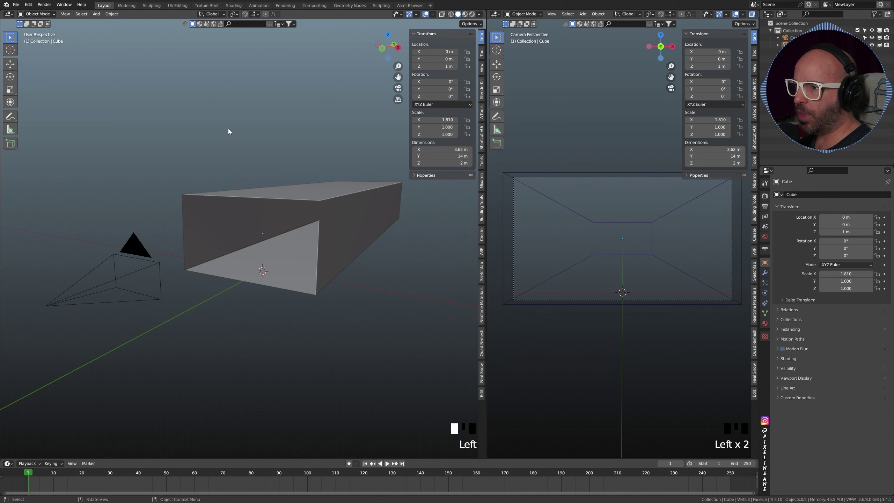
Add a single-vertex mesh at the world origin and show the first viewport in wireframe for vertex editing.
key("shift+a")
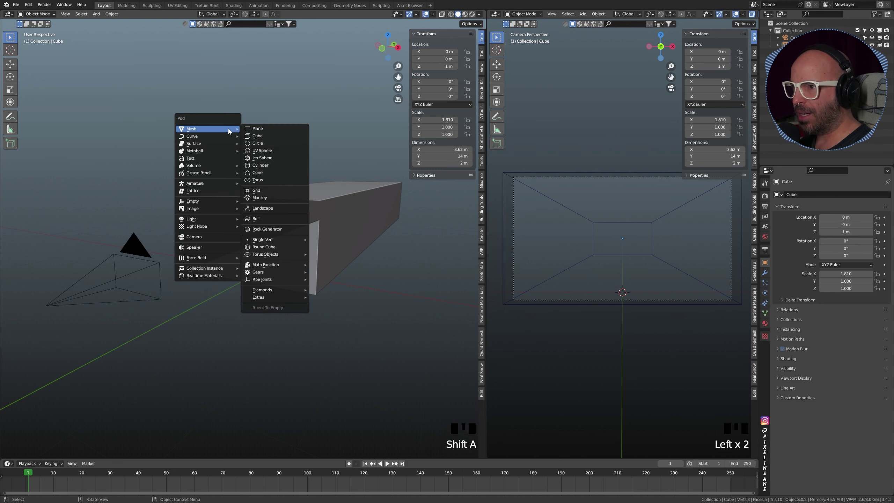
mouse_move(278, 239)
left_click(331, 241)
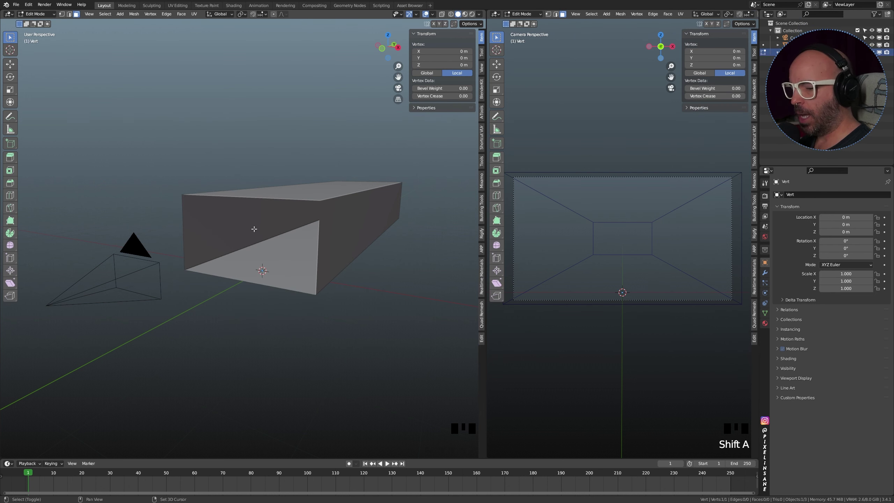
key("shift+z")
middle_click_drag(256, 225, 242, 255)
key("Tab")
key("Tab")
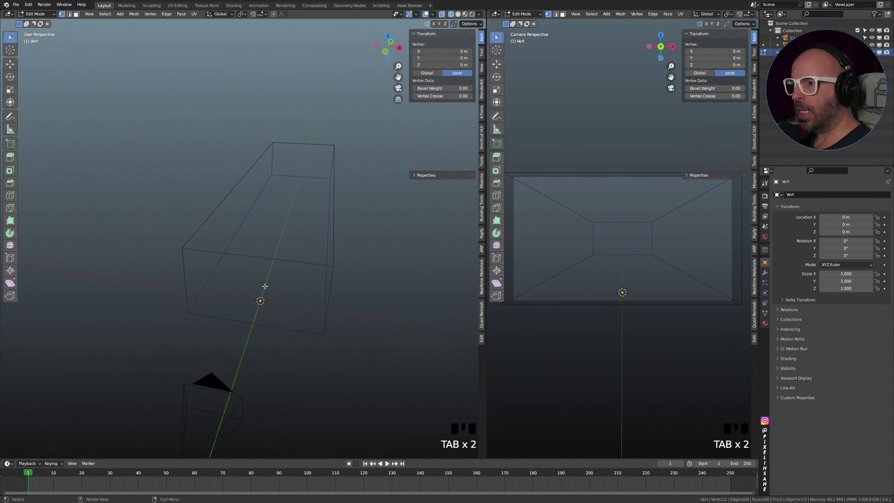
middle_click_drag(260, 284, 266, 280, "shift")
left_click(266, 280)
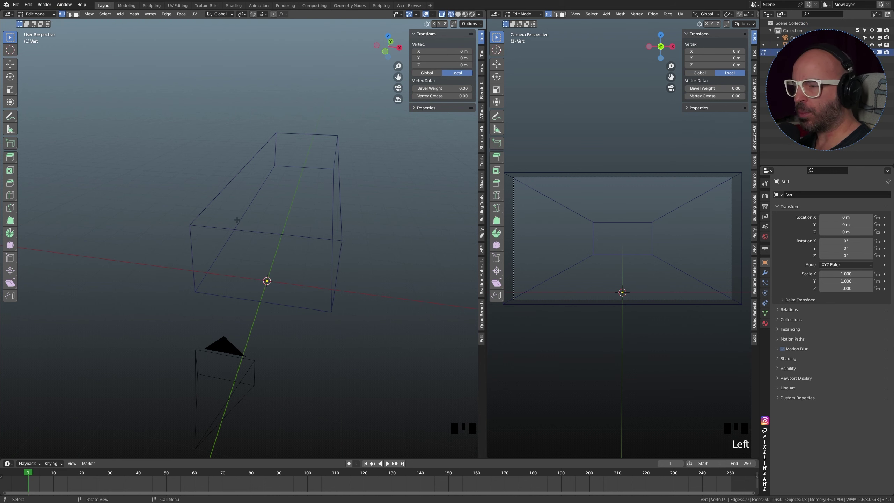
From the top view, move the vertex about -1.21 m in X and -0.78 m in Y, near the box's open end.
key("KP_7")
scroll(295, 266, "down", 2)
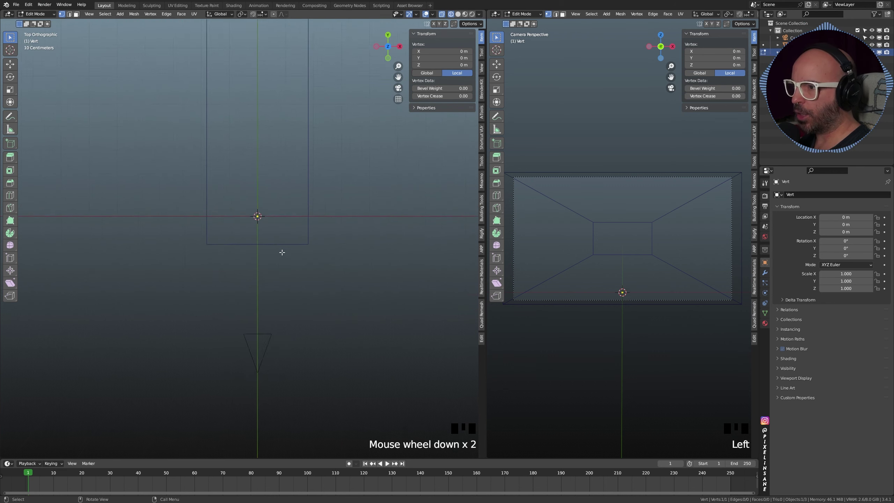
middle_click_drag(279, 251, 257, 283, "shift")
key("g")
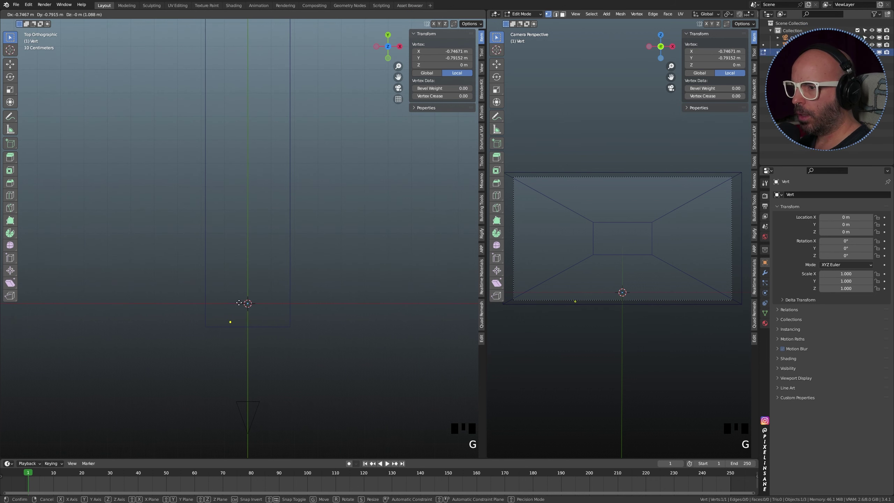
left_click(228, 302)
Extrude the vertex eleven times into a side-to-side zigzag along the floor, ending near X 1.16 m, Y 12.3 m at the box's far end.
key("e")
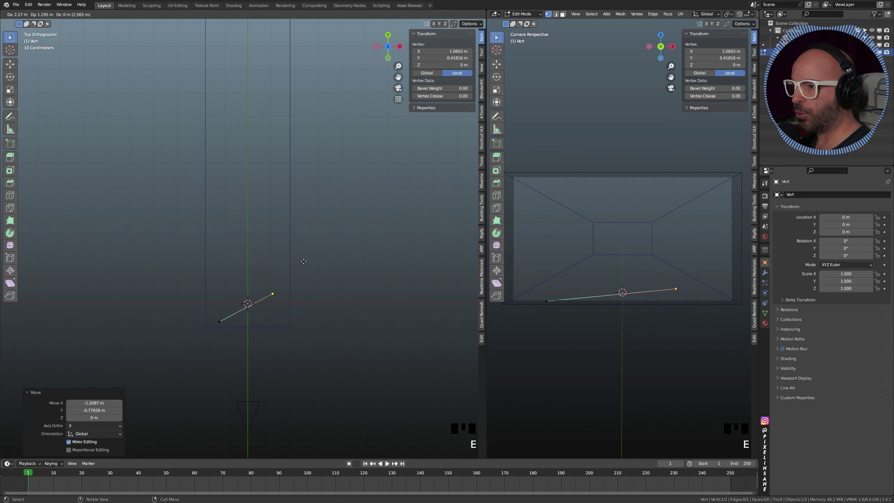
left_click(316, 259)
key("e")
left_click(238, 205)
key("e")
left_click(295, 162)
key("e")
left_click(194, 106)
scroll(257, 140, "down", 2)
middle_click_drag(258, 149, 250, 193, "shift")
key("e")
left_click(299, 162)
key("e")
left_click(262, 117)
key("e")
left_click(297, 100)
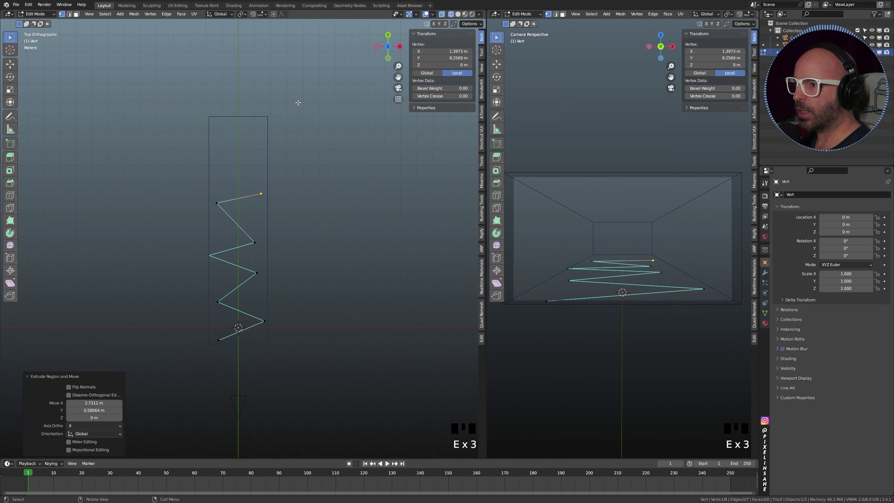
key("e")
left_click(248, 65)
key("e")
left_click(290, 54)
key("e")
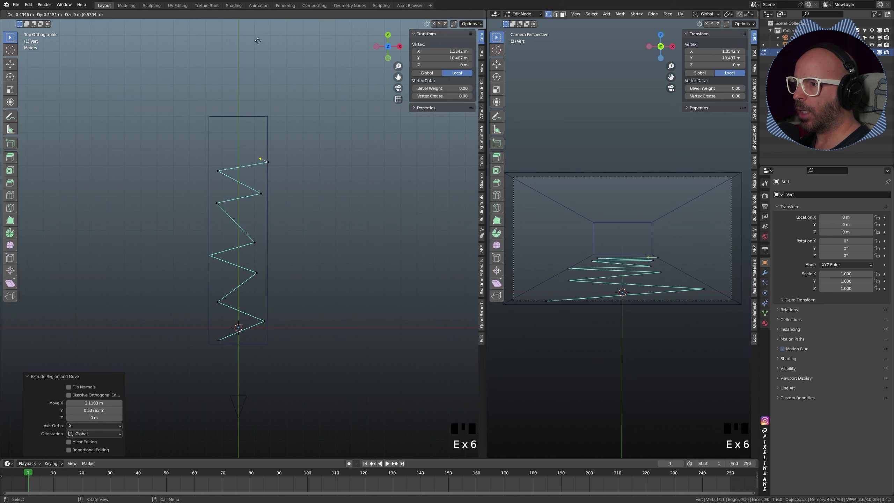
left_click(238, 35)
key("e")
left_click(279, 22)
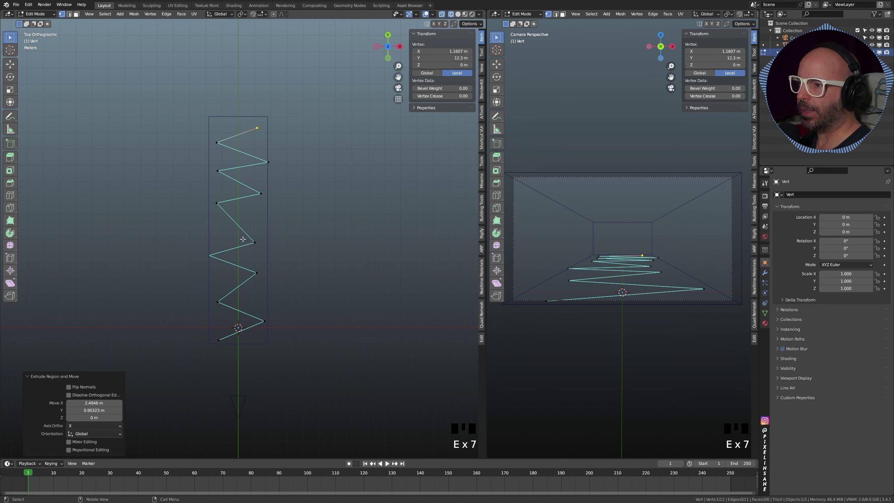
Raise the zigzag's last vertex, at the closed end of the box, off the floor.
middle_click_drag(244, 243, 221, 105)
middle_click_drag(243, 207, 265, 194, "shift")
scroll(265, 194, "up", 2)
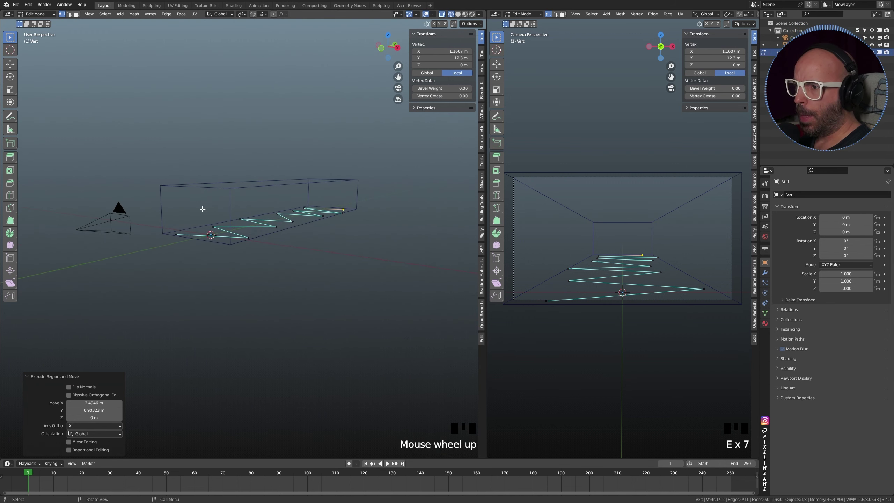
middle_click_drag(199, 206, 222, 221)
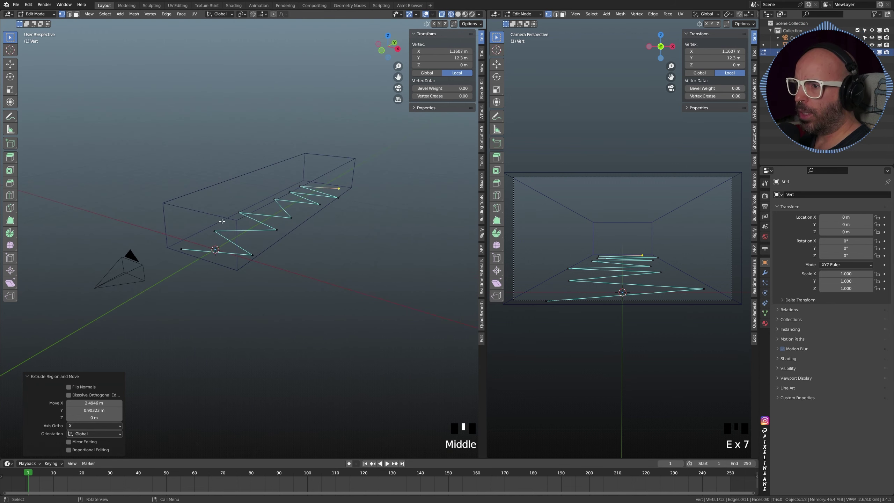
key("g")
left_click(251, 254)
Move the second vertex from the open end about -0.15 m X, 0.45 m Y and 1.05 m Z, and raise the fifth vertex off the floor.
left_click(252, 254)
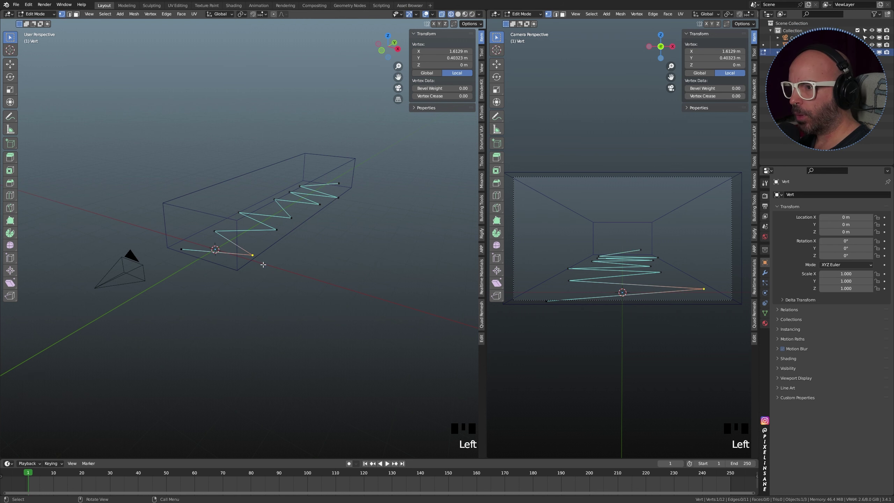
key("g")
left_click(267, 236)
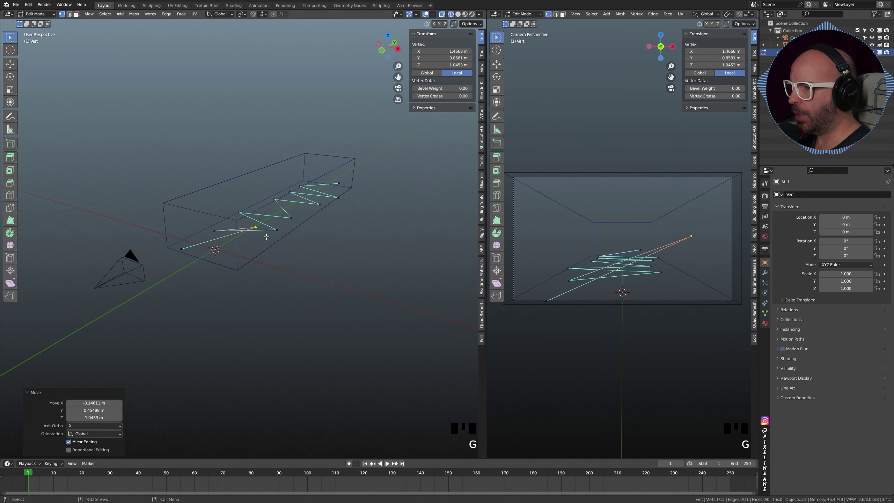
left_click(239, 213)
key("g")
left_click(249, 194)
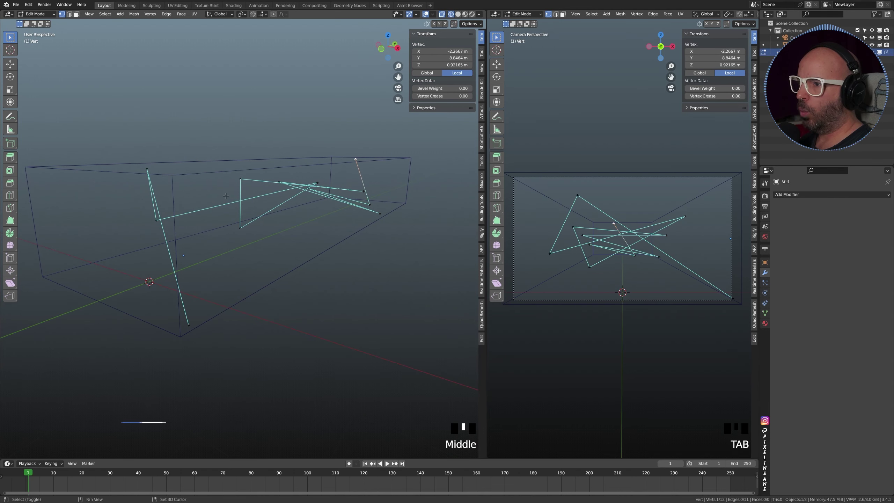
Add a Skin modifier to the zigzag edge mesh and return to editing its vertices.
middle_click_drag(247, 212, 237, 193, "shift")
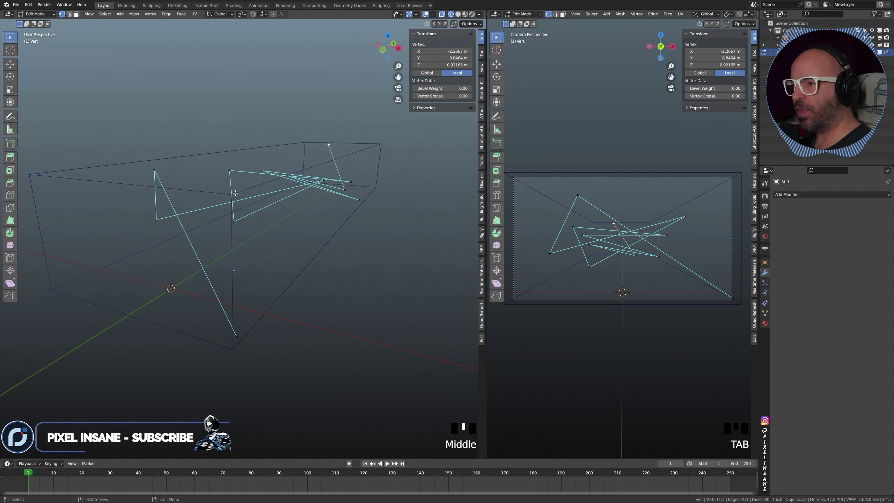
key("Tab")
left_click(233, 173)
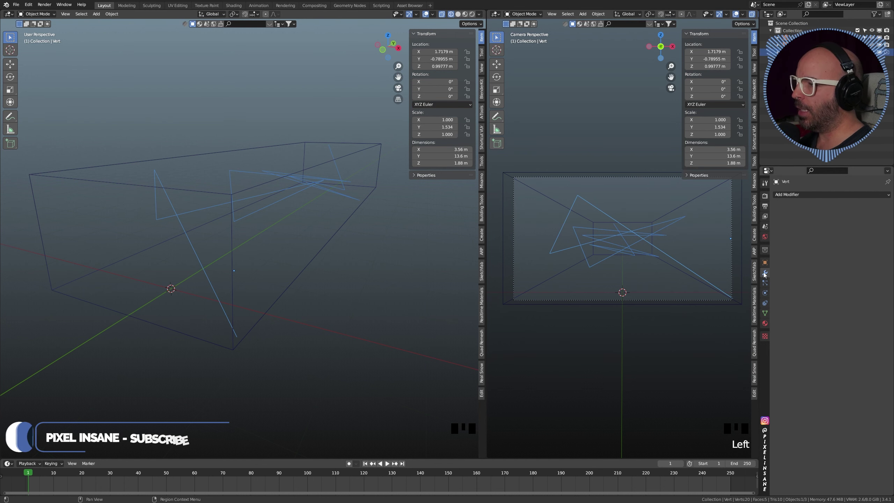
left_click(791, 195)
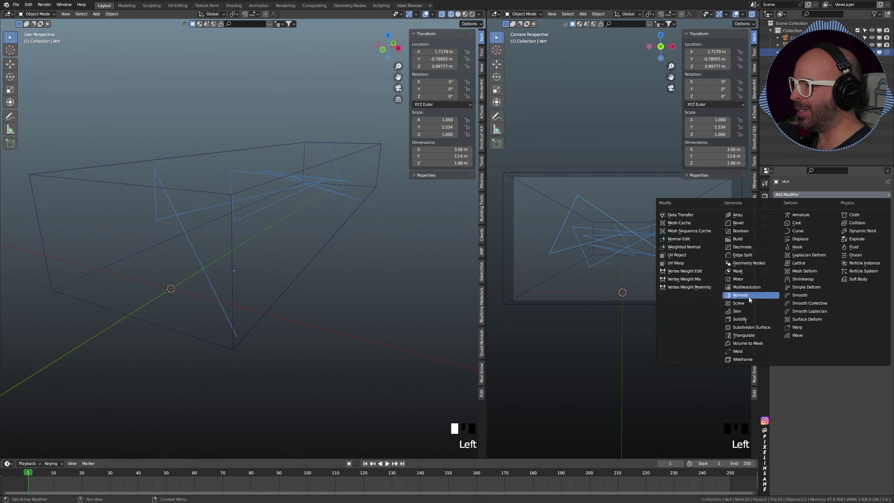
left_click(748, 312)
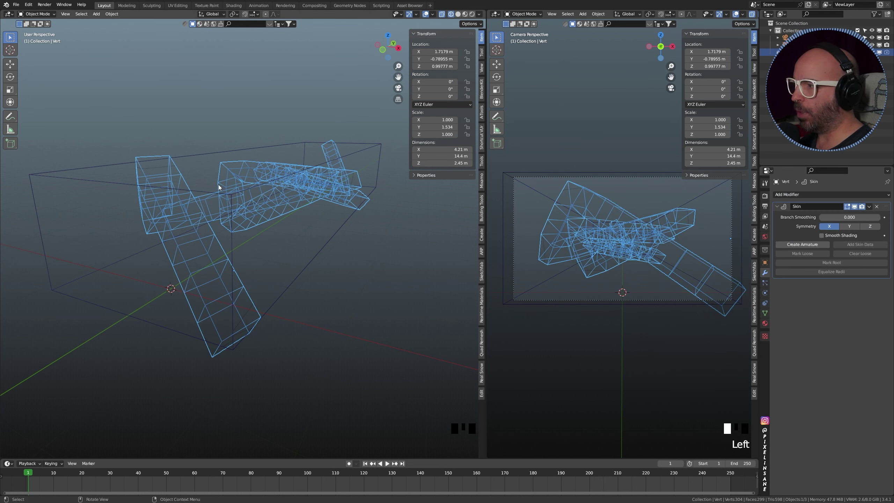
middle_click_drag(221, 188, 243, 194)
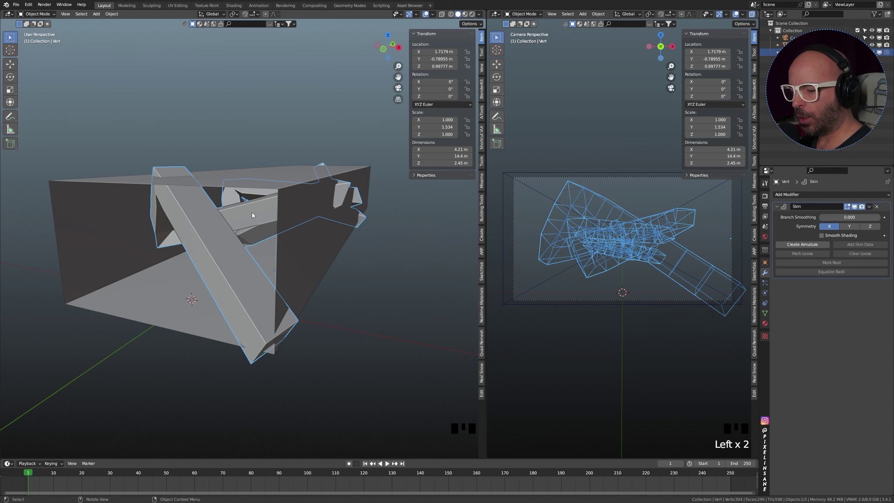
key("Tab")
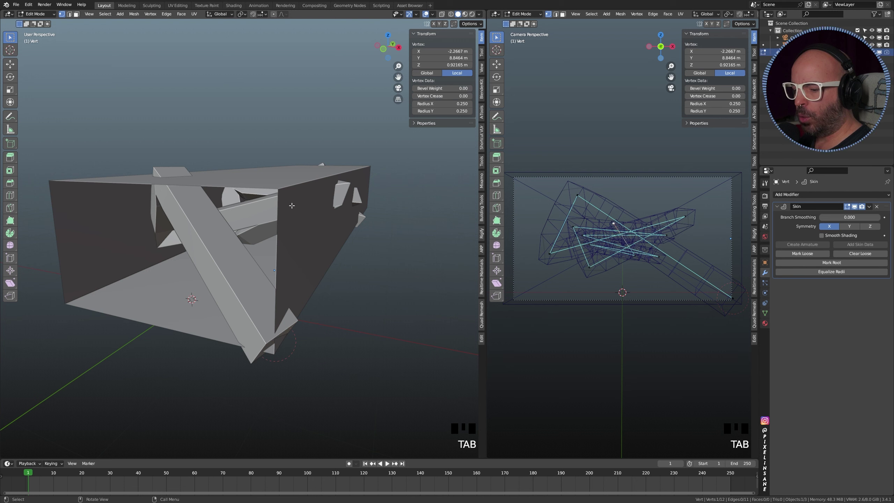
key("shift+z")
left_click_drag(257, 325, 288, 361)
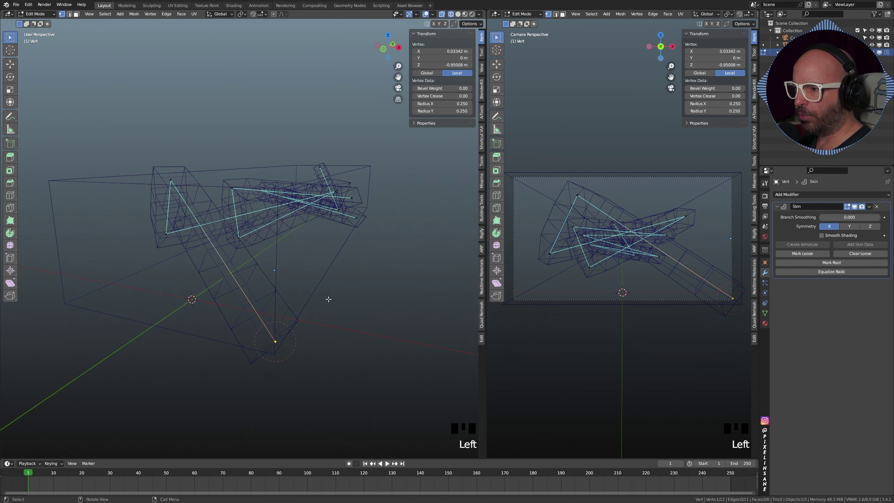
key("ctrl+a")
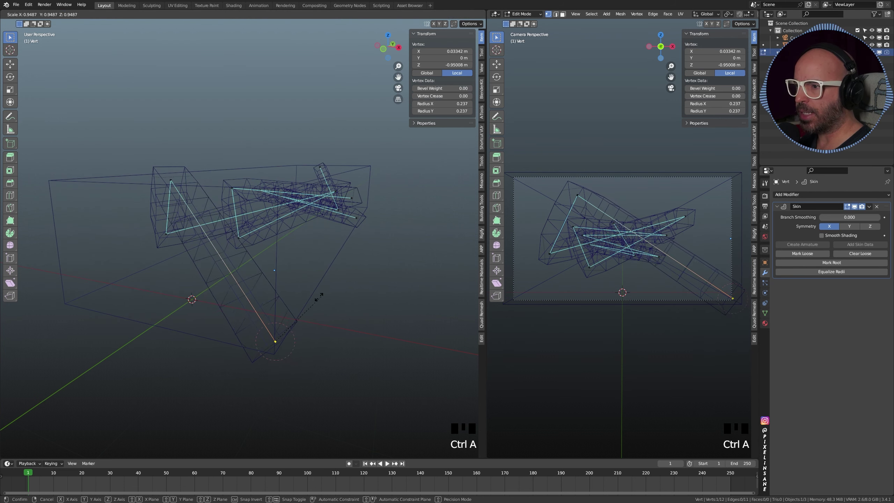
right_click(370, 292)
key("shift+z")
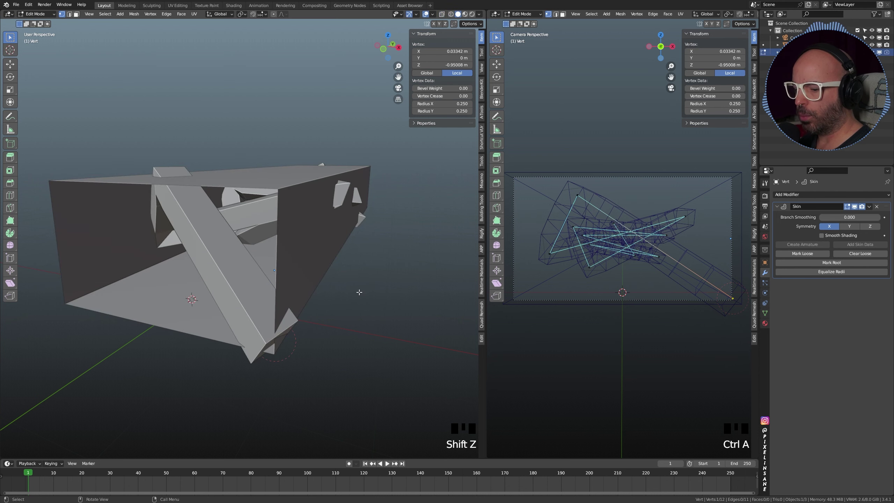
key("ctrl+a")
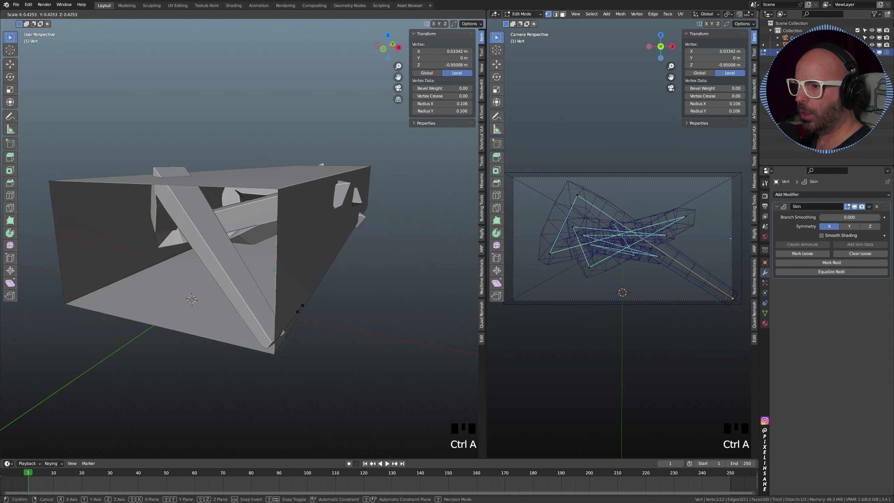
right_click(302, 291)
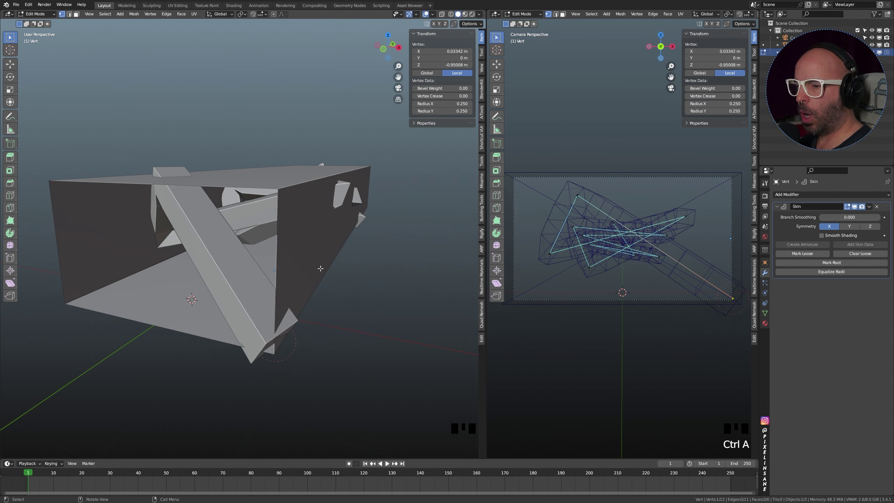
Shrink the skin radius of all zigzag vertices to about 0.006, scaling by 0.023.
key("a")
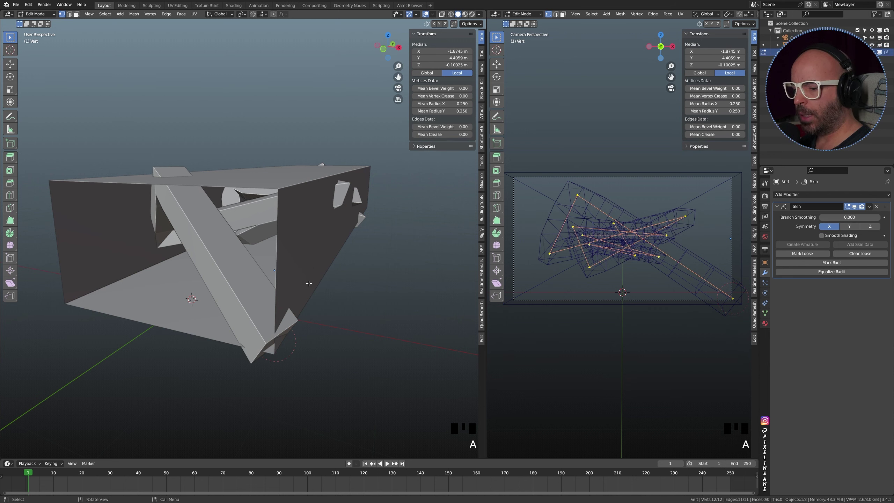
key("ctrl+a")
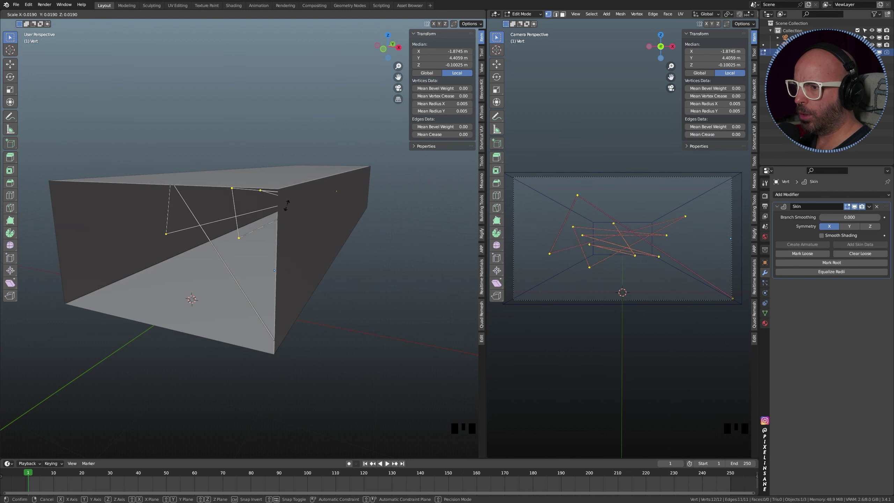
left_click(286, 206)
middle_click_drag(167, 261, 232, 248)
scroll(240, 249, "up", 5)
scroll(238, 249, "down", 1)
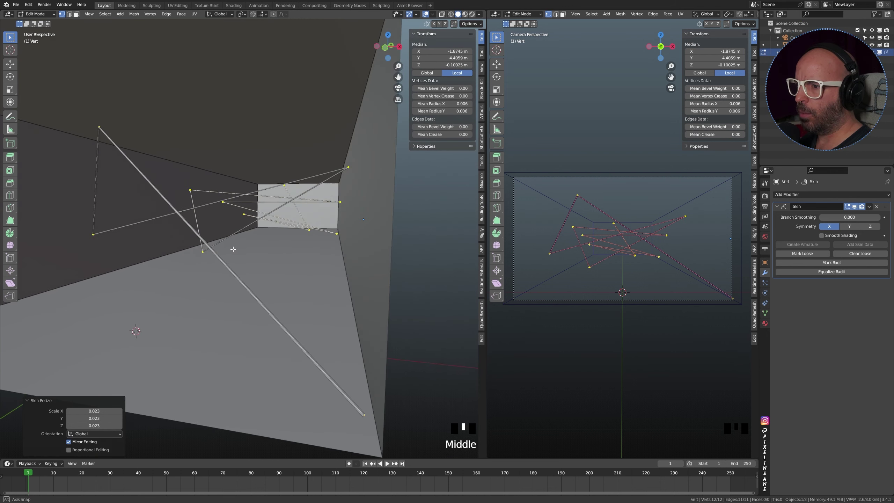
scroll(233, 249, "up", 2)
Add a Subdivision Surface modifier after the Skin modifier, with viewport level 2.
key("ctrl+z")
left_click(792, 194)
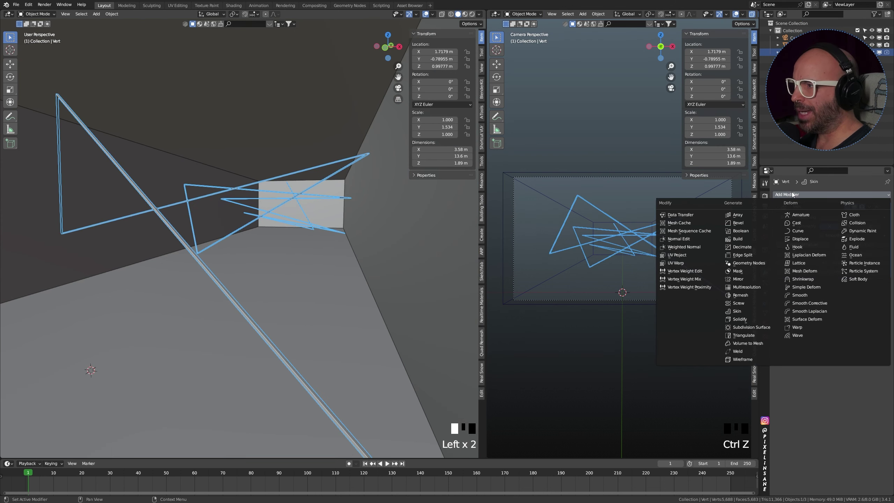
left_click(750, 327)
left_click(866, 303)
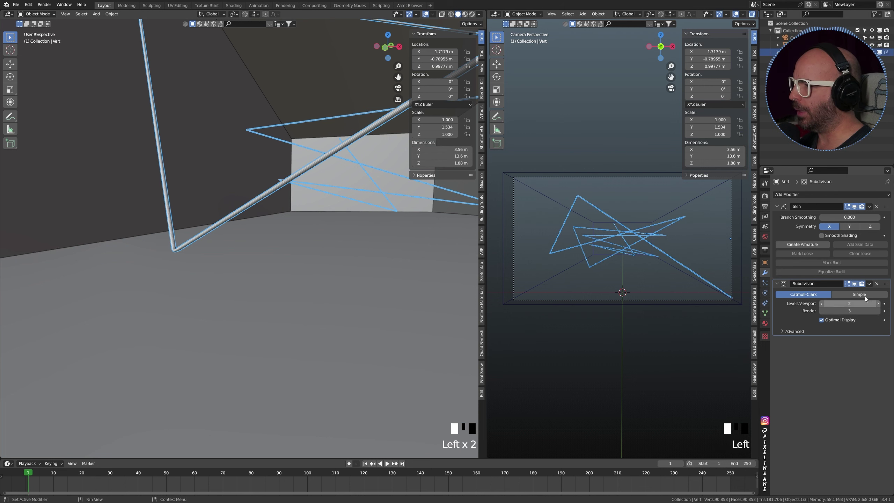
Apply the Skin and Subdivision modifiers to the zigzag mesh.
left_click(779, 226)
key("ctrl+a")
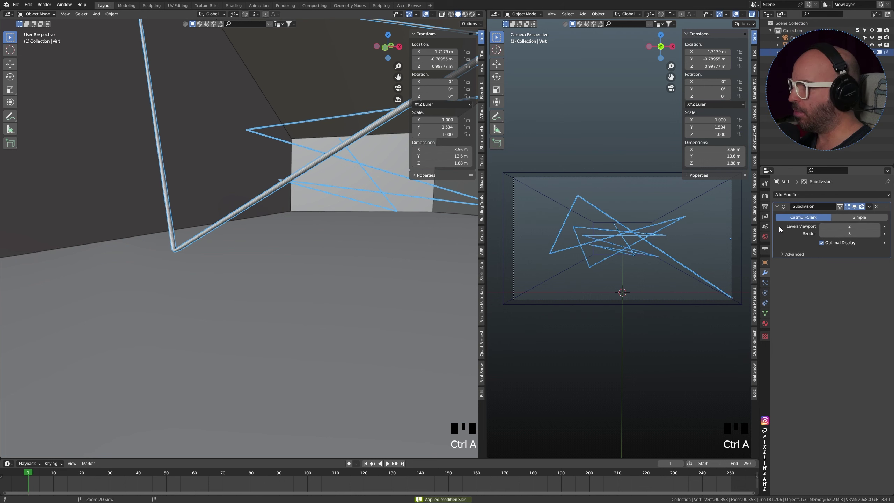
key("ctrl+a")
Split the first 3D viewport horizontally into two areas and make the lower one a Shader Editor.
scroll(242, 211, "down", 10)
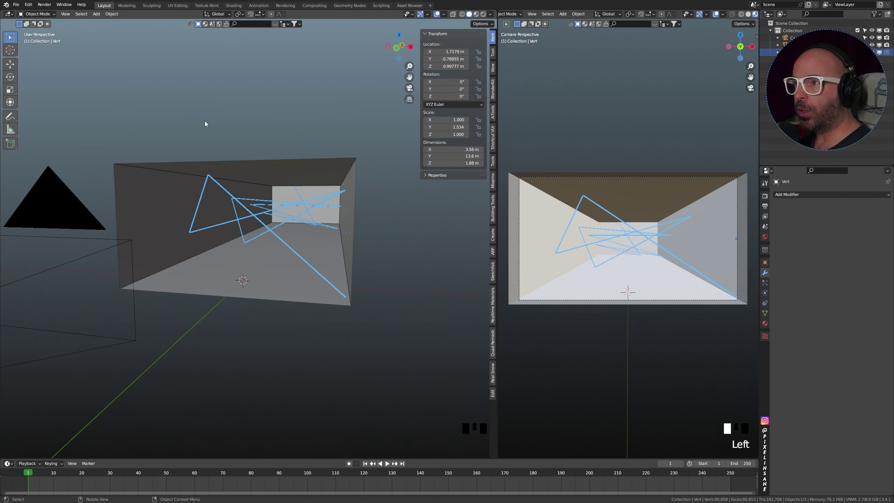
right_click(217, 458)
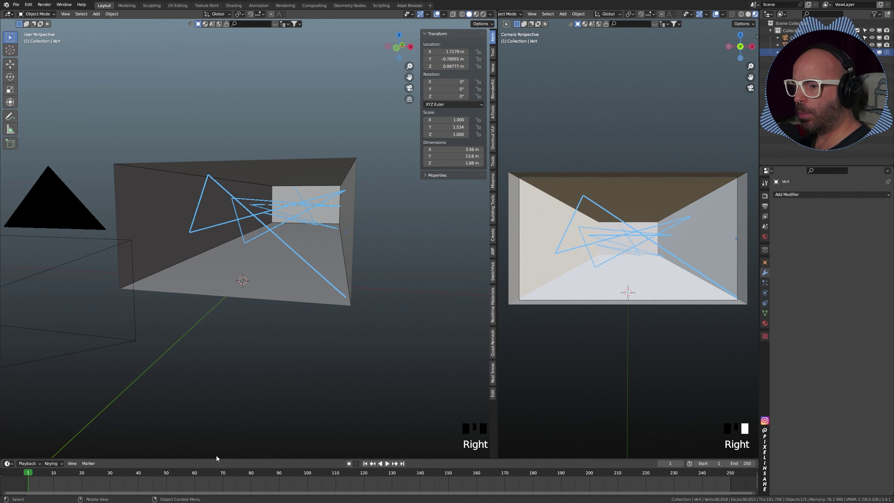
right_click(215, 458)
left_click(210, 467)
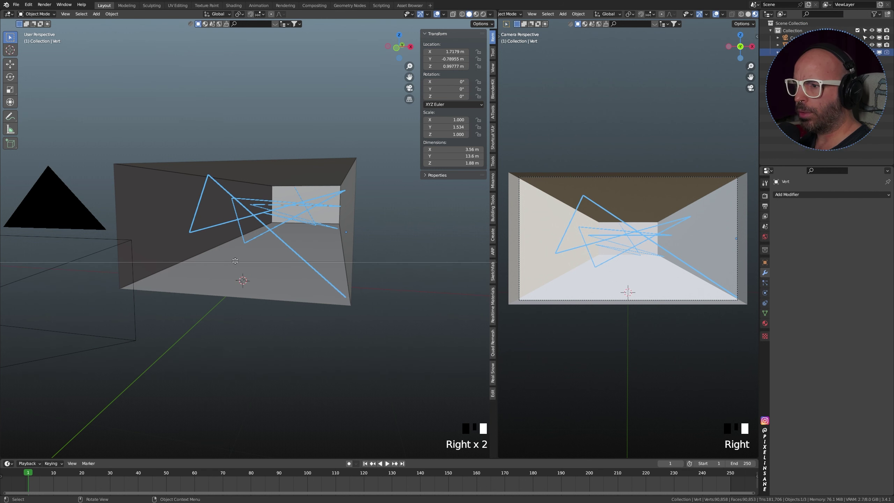
left_click(239, 241)
left_click(8, 245)
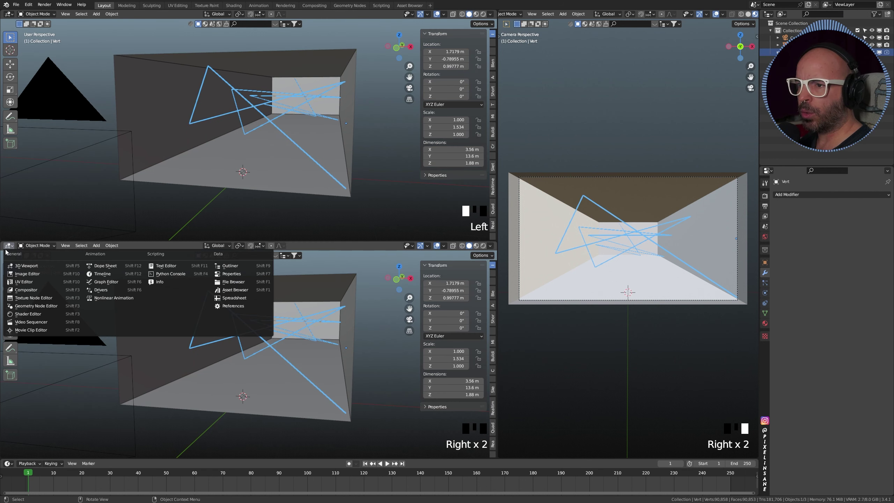
left_click(39, 314)
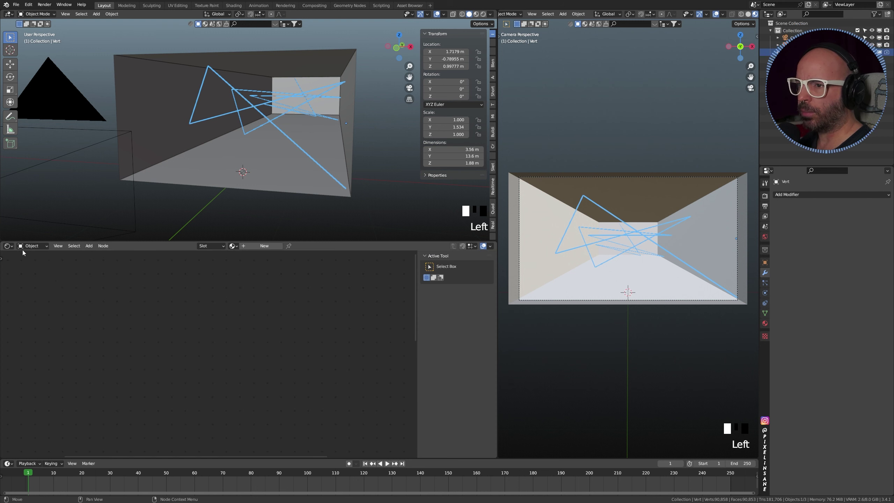
Create a new material for the box.
key("ctrl+z")
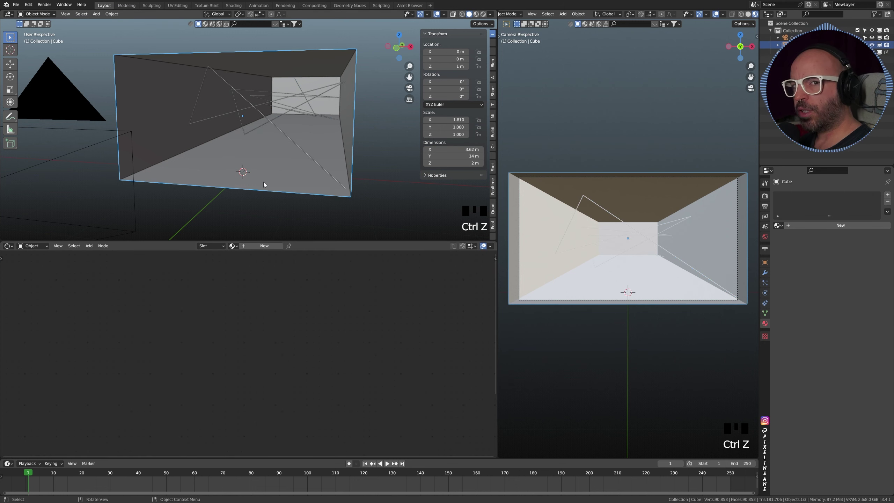
left_click(264, 246)
middle_click_drag(249, 363, 249, 320, "shift")
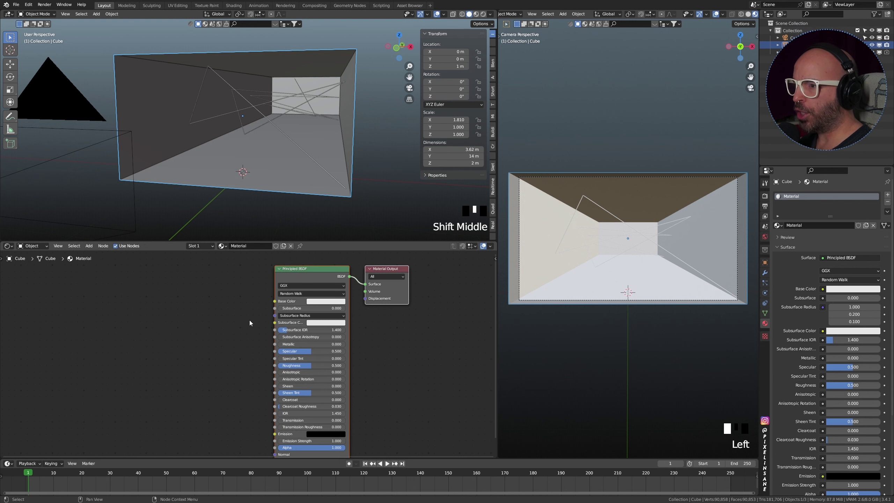
Give the box material a copied dark blue hex base color, with about 0.579 metallic, 0.781 specular and 0.311 roughness.
key("alt+Tab")
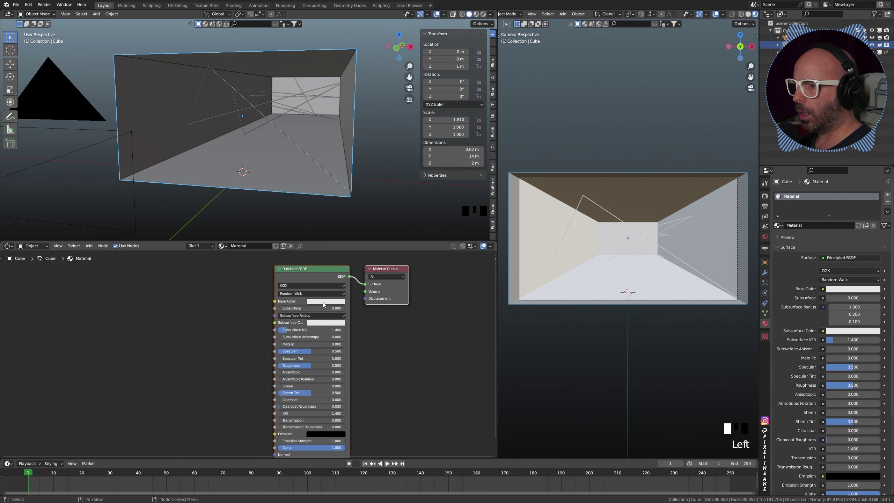
left_click(323, 302)
left_click(340, 274)
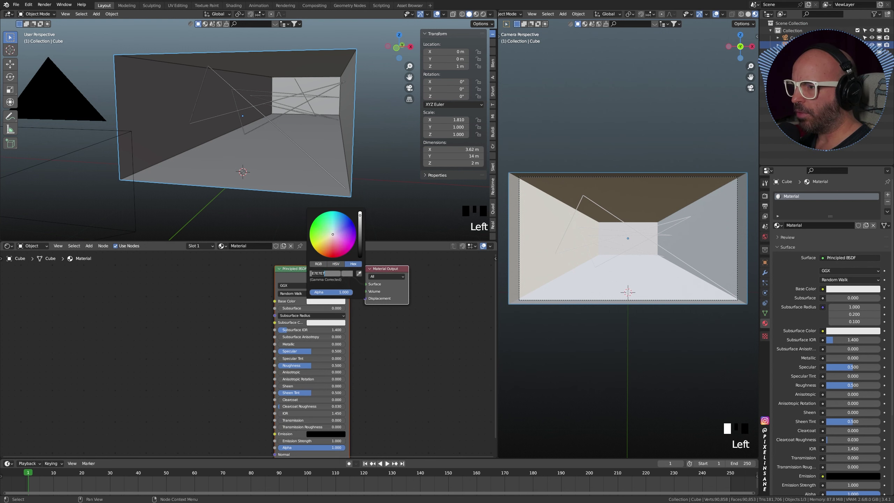
key("ctrl+v")
key("Return")
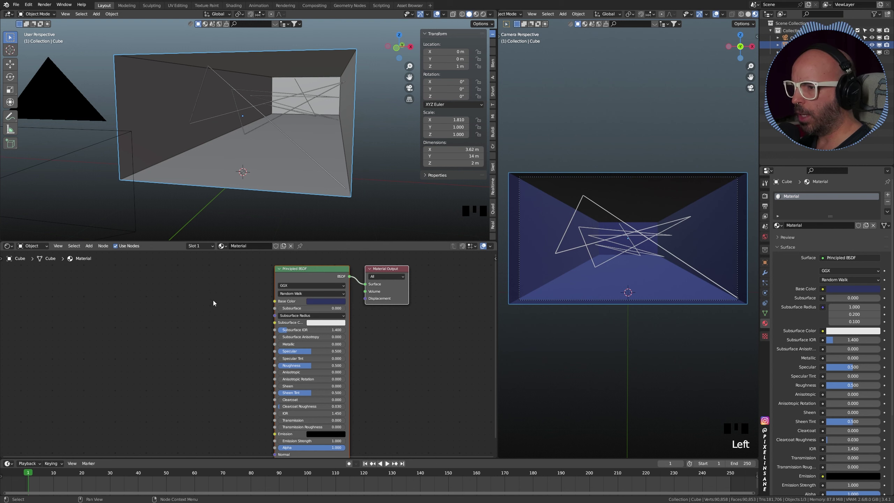
left_click_drag(302, 351, 314, 343)
left_click_drag(314, 350, 300, 366)
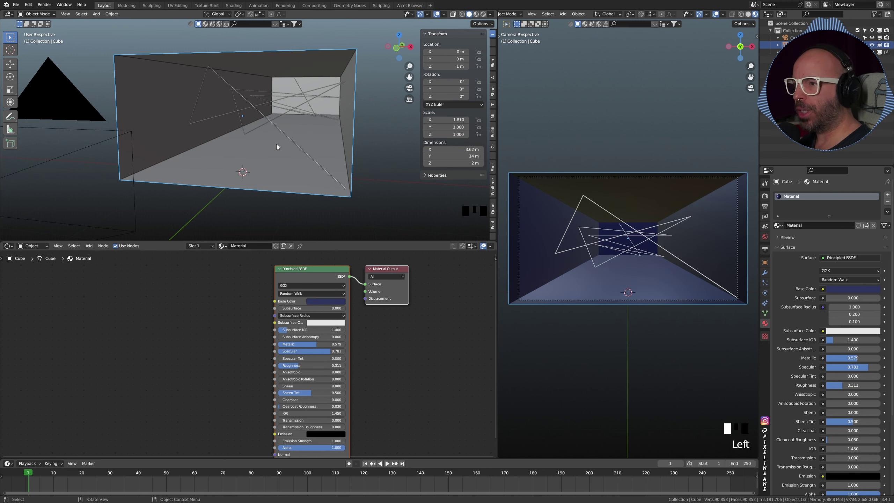
Rename the box's material to cubeMat.
left_click(266, 119)
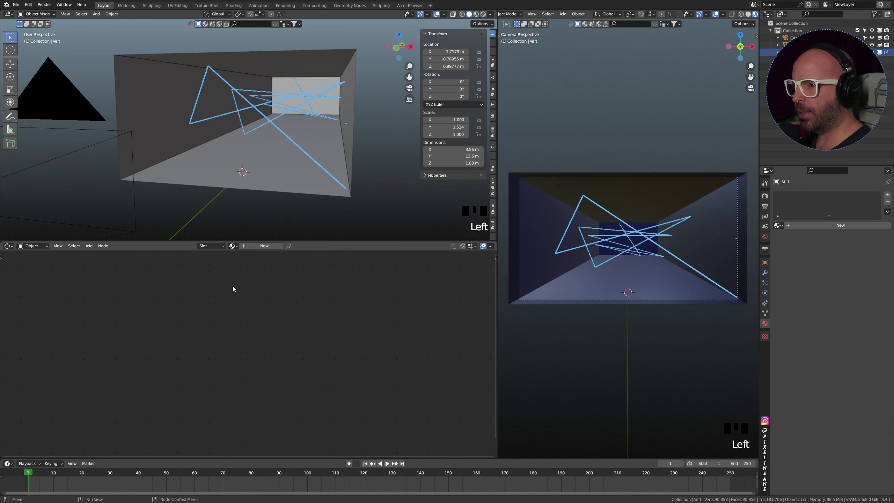
left_click(257, 154)
left_click(246, 245)
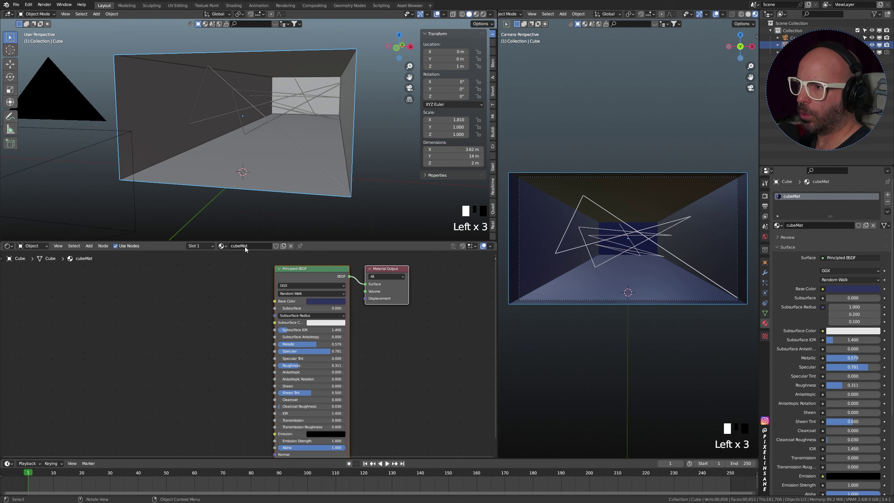
Create a new material for the zigzag tube.
left_click(245, 107)
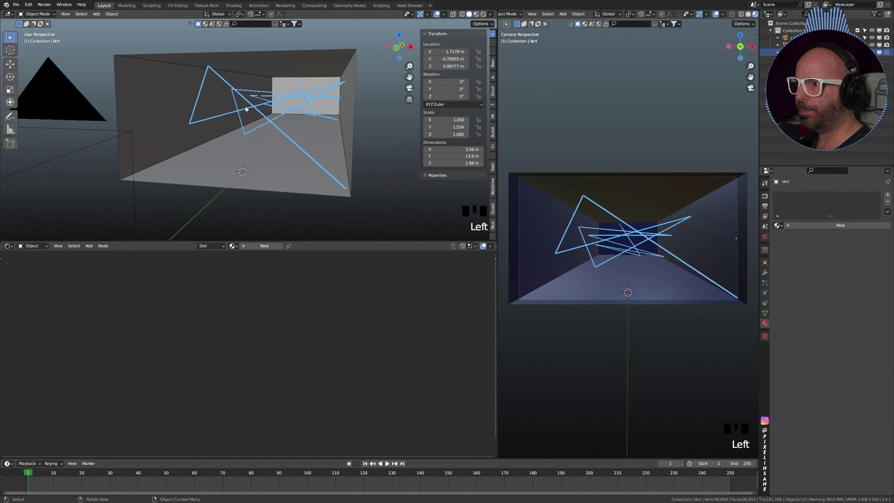
left_click(253, 247)
scroll(276, 281, "down", 2)
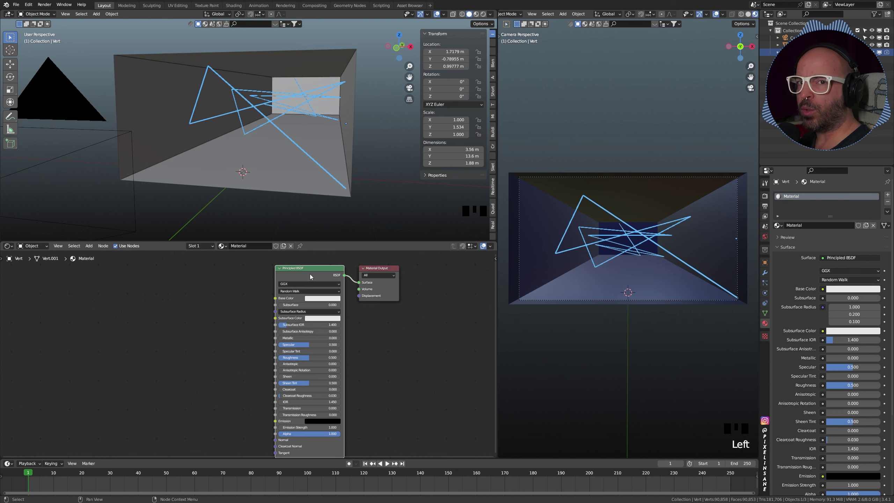
key("ctrl+z")
key("ctrl+z")
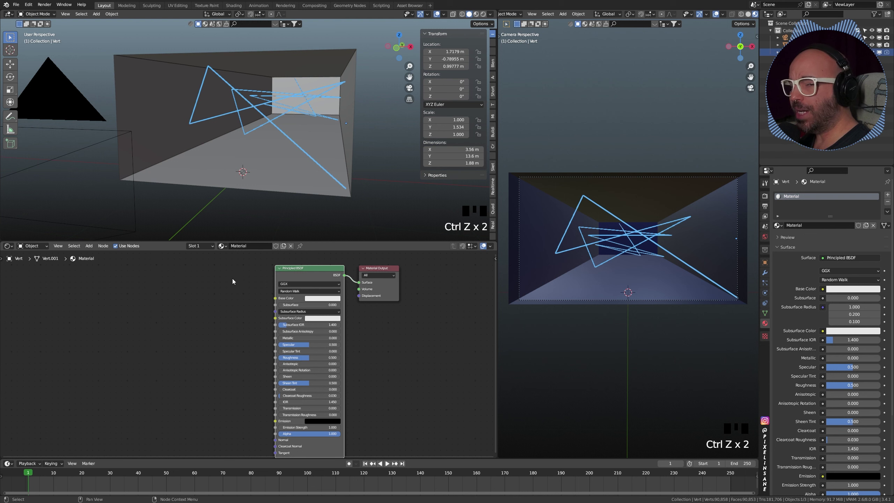
key("Delete")
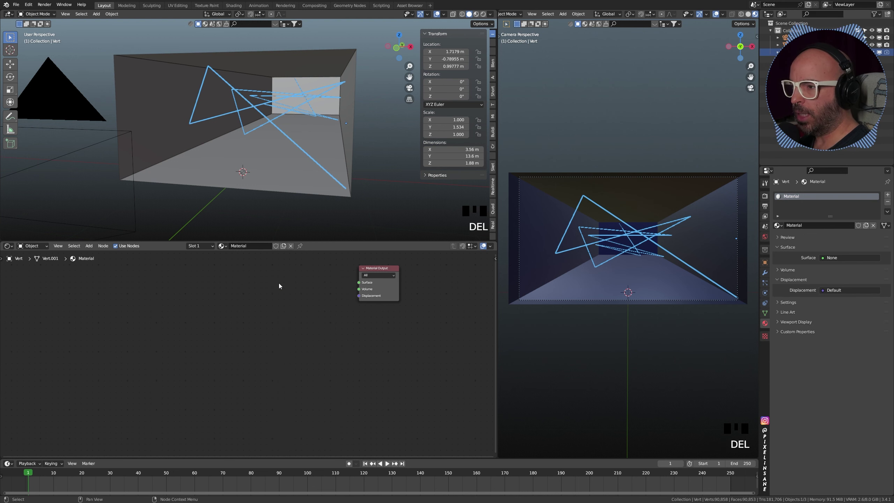
left_click(279, 283)
key("shift+a")
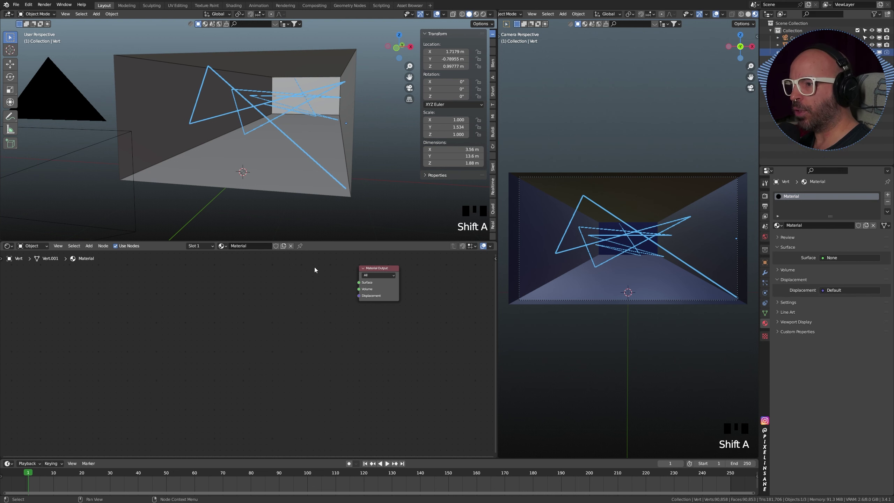
key("ctrl+z")
key("ctrl+z")
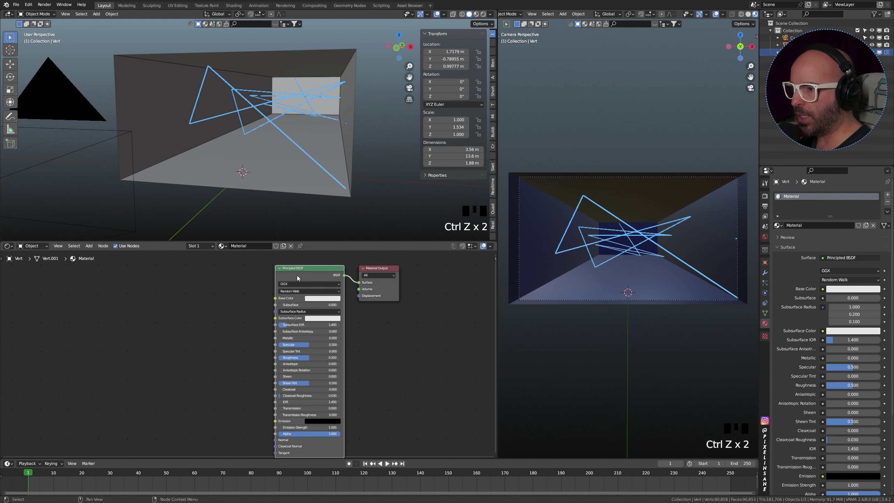
Switch the Principled BSDF node in the tube's material to an Emission shader.
left_click(297, 275)
key("shift+s")
mouse_move(297, 275)
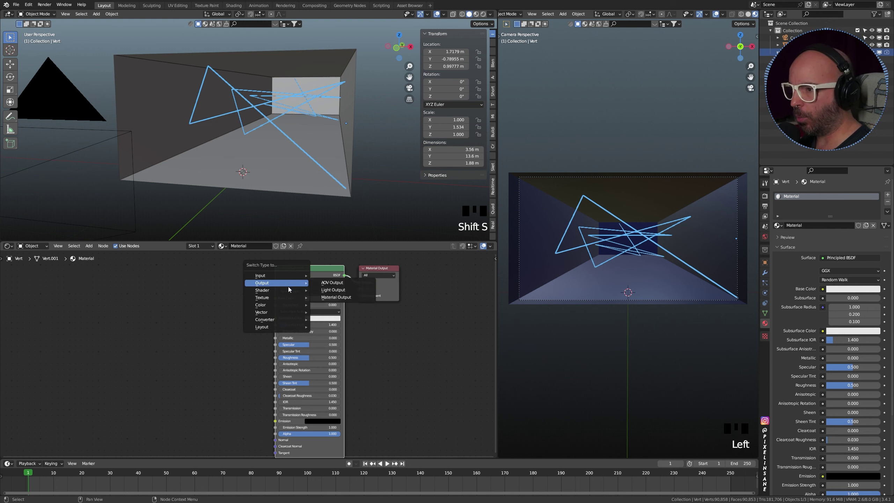
mouse_move(288, 290)
left_click(340, 312)
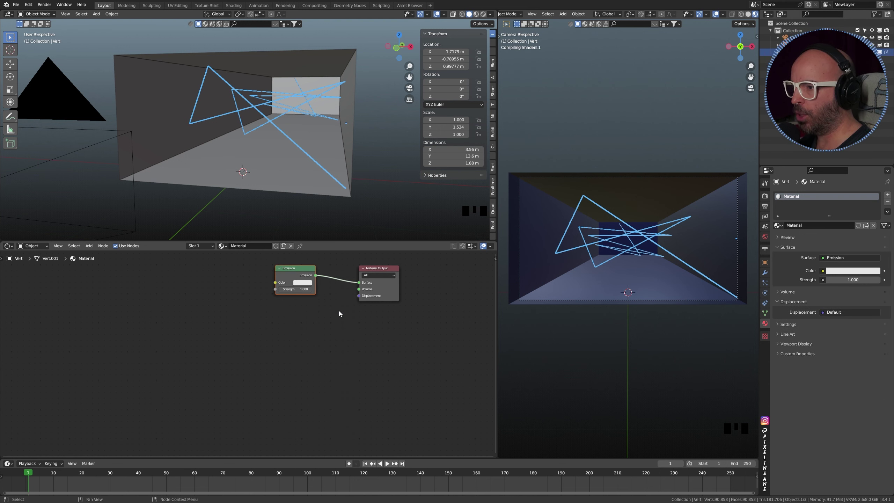
Widen the camera viewport and change the render engine to Eevee.
left_click_drag(497, 176, 439, 176)
scroll(639, 172, "up", 1)
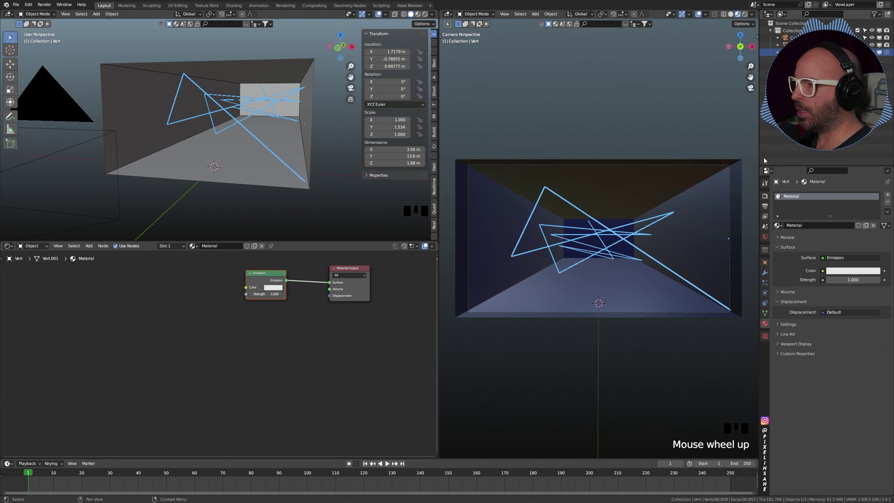
left_click(765, 195)
left_click(845, 195)
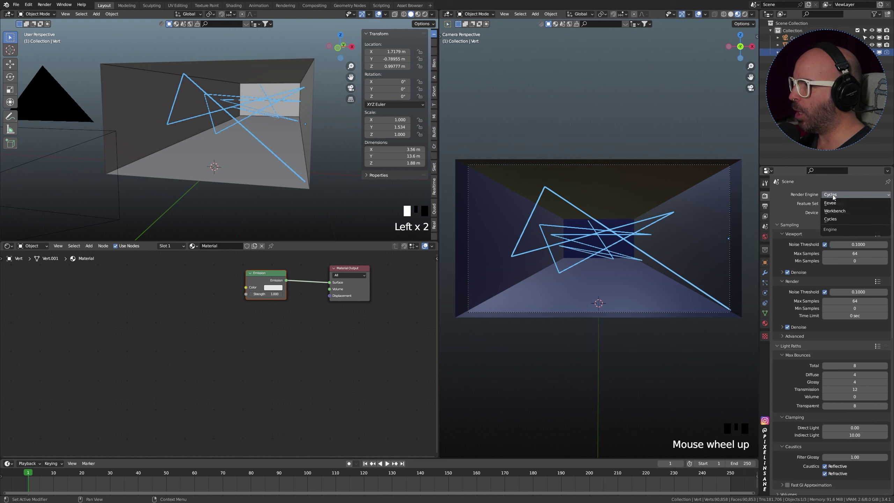
left_click(845, 202)
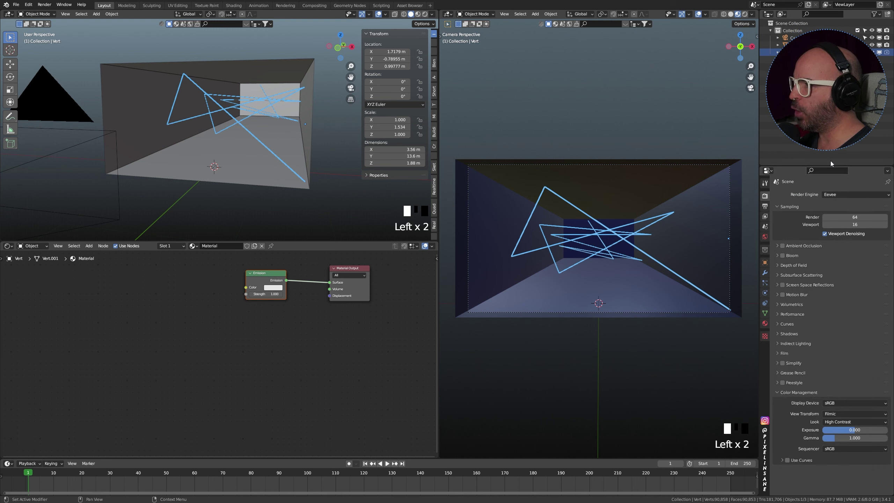
Enable Ambient Occlusion, Bloom and Screen Space Reflections with Refraction for the Eevee render.
left_click(781, 245)
left_click(781, 255)
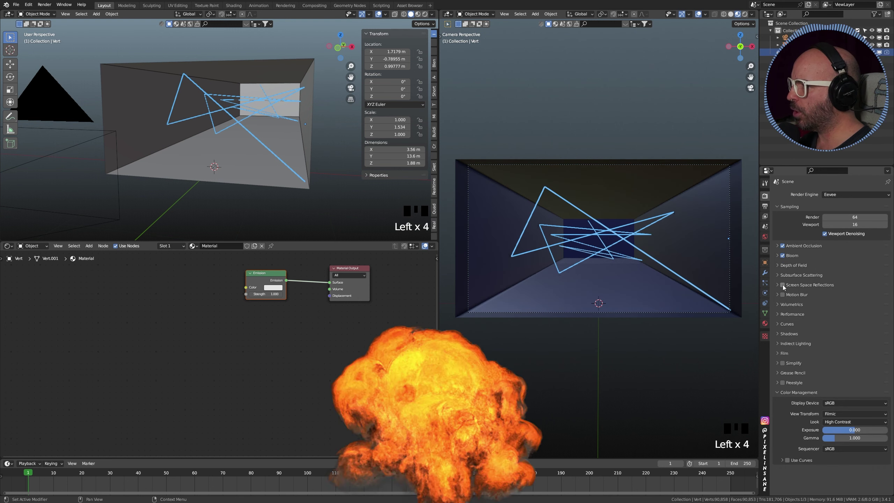
left_click(782, 285)
left_click(821, 296)
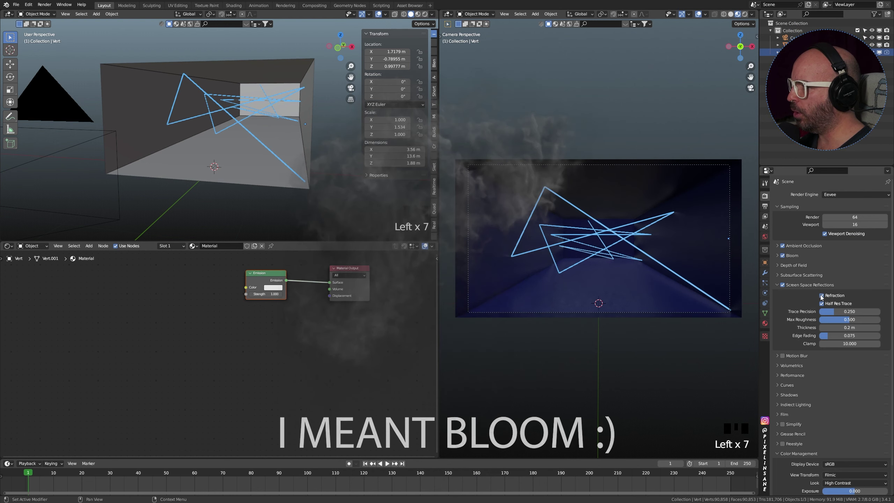
left_click(777, 285)
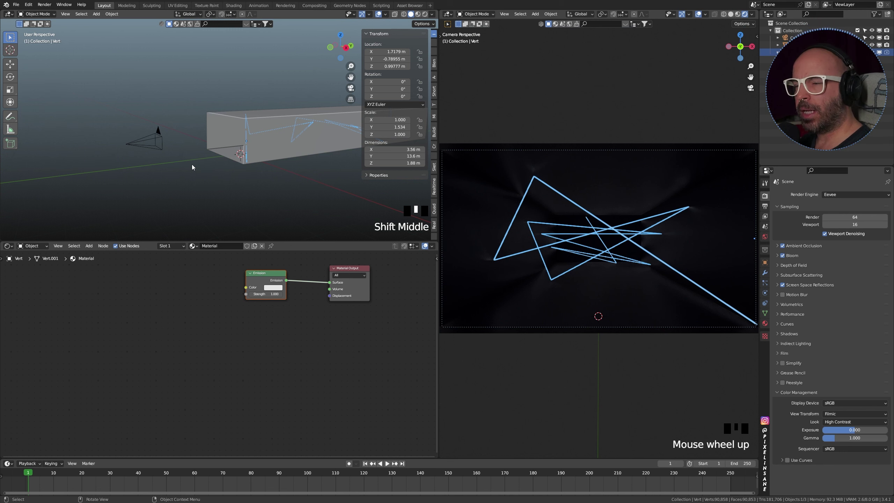
Add an area light and rotate it about 89.7° around X so it points into the box.
left_click(191, 164)
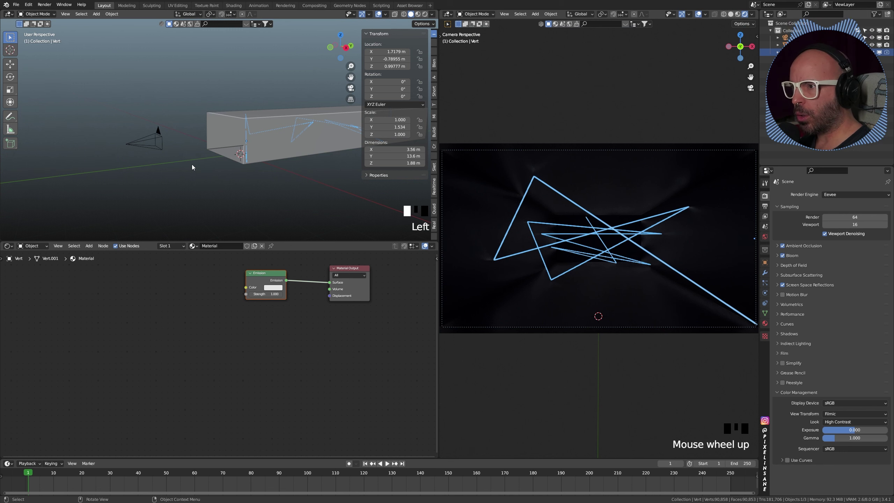
key("shift+a")
mouse_move(183, 253)
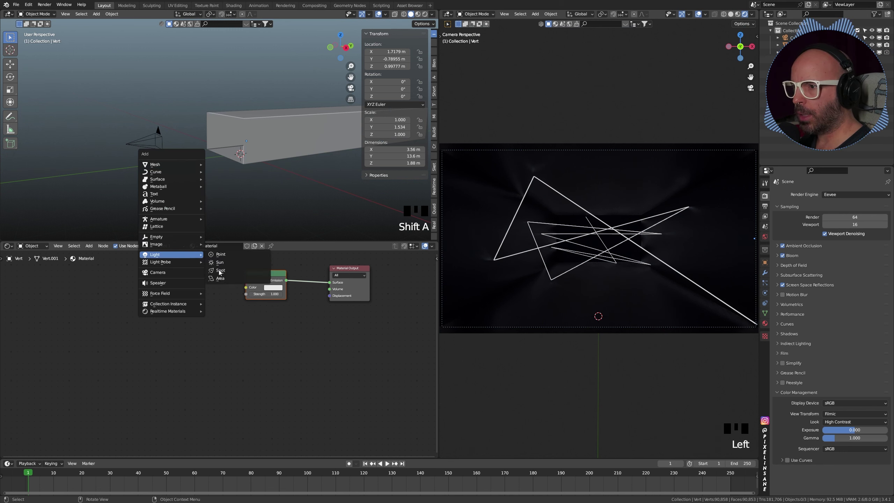
left_click(225, 280)
key("KP_3")
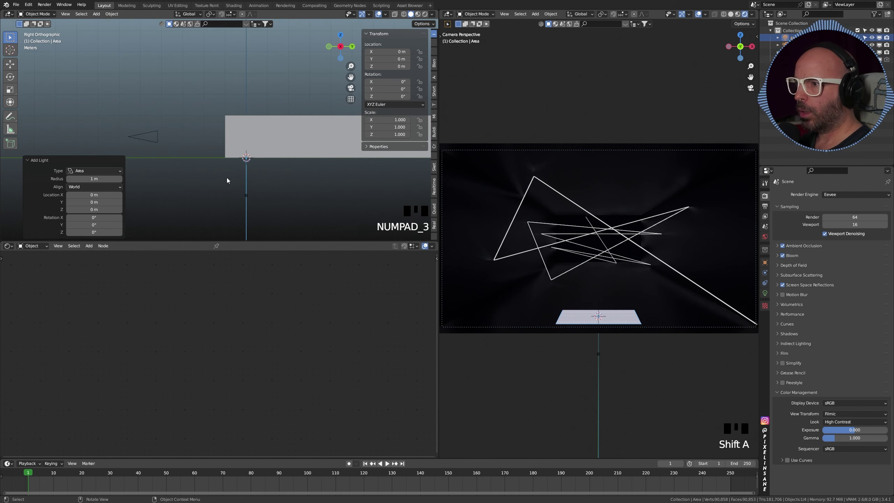
key("r")
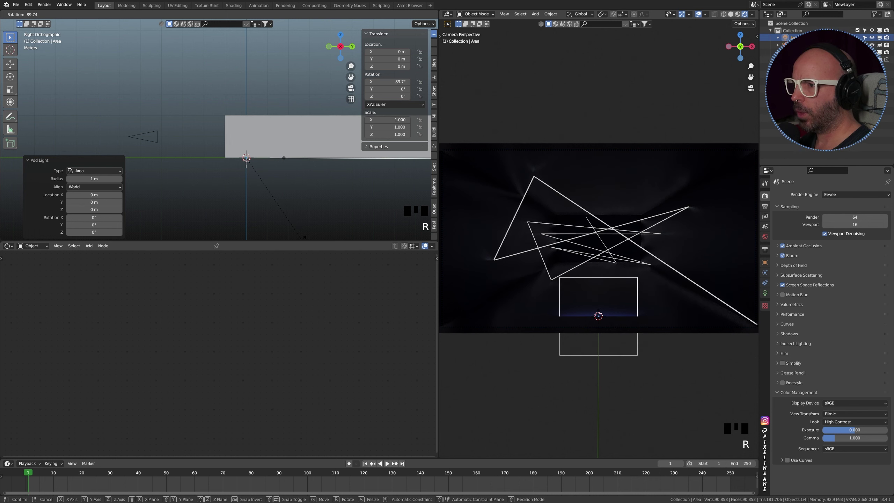
left_click(306, 214)
Move the area light behind the camera to about Y -5.69 m, Z 1.02 m, and scale it by about 1.44.
key("g")
left_click(188, 120)
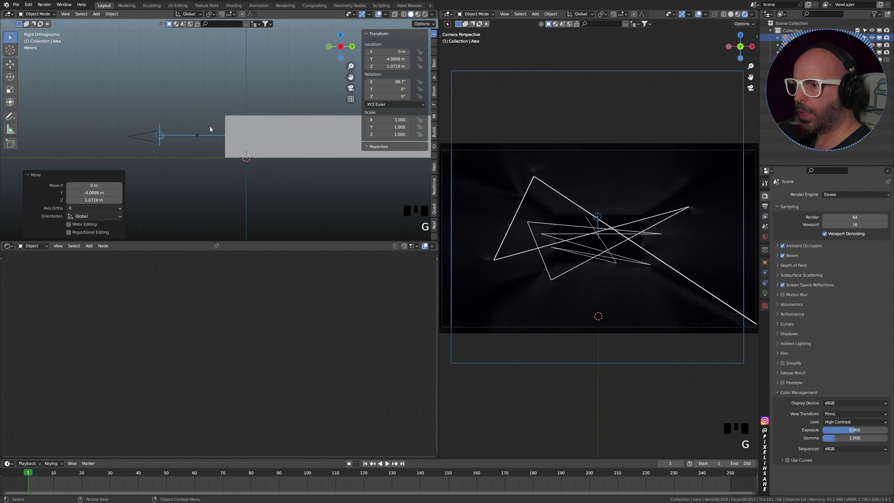
key("g")
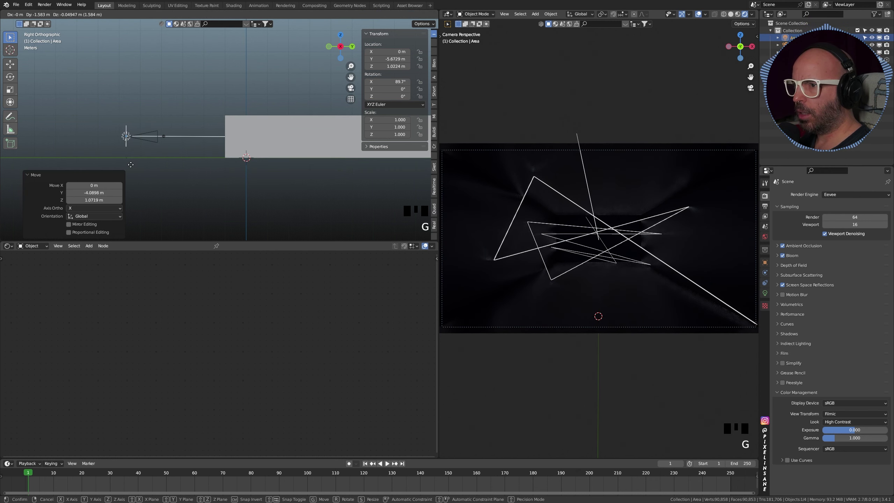
left_click(130, 164)
key("s")
left_click(176, 186)
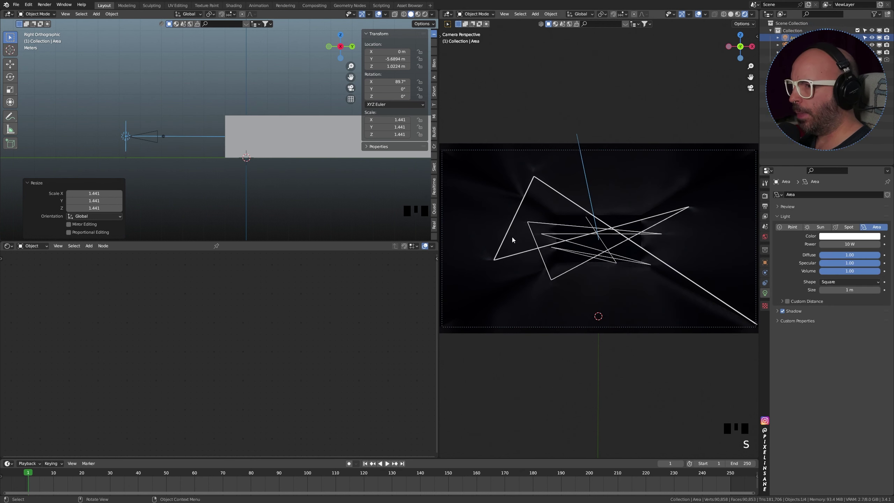
Adjust the area light's power, settling on 600 W.
left_click(844, 244)
type("500")
key("Return")
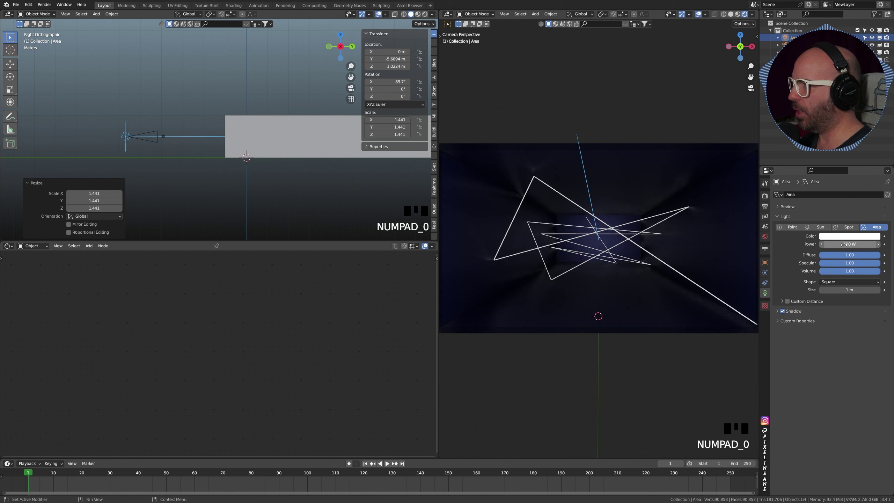
left_click(846, 244)
type("700")
key("Return")
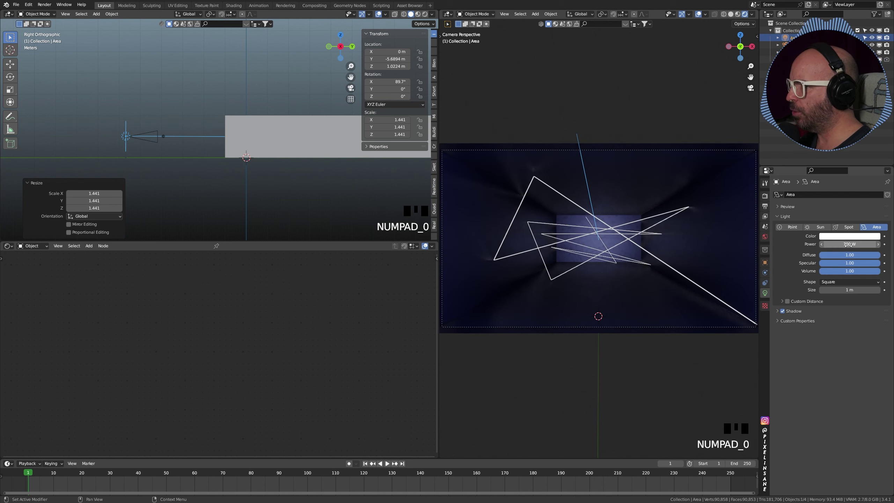
left_click(848, 245)
type("600")
key("Return")
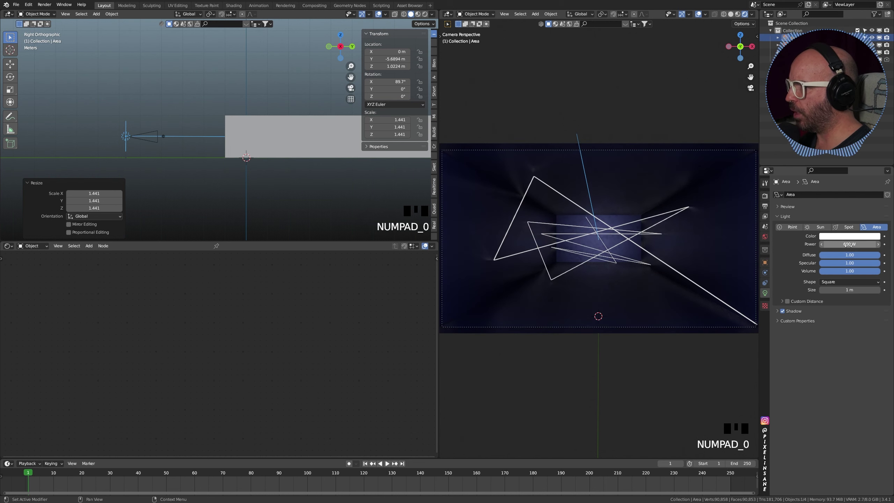
Raise the Emission strength of the zigzag tube's material to about 35.3.
scroll(174, 165, "up", 2)
middle_click_drag(173, 165, 251, 167)
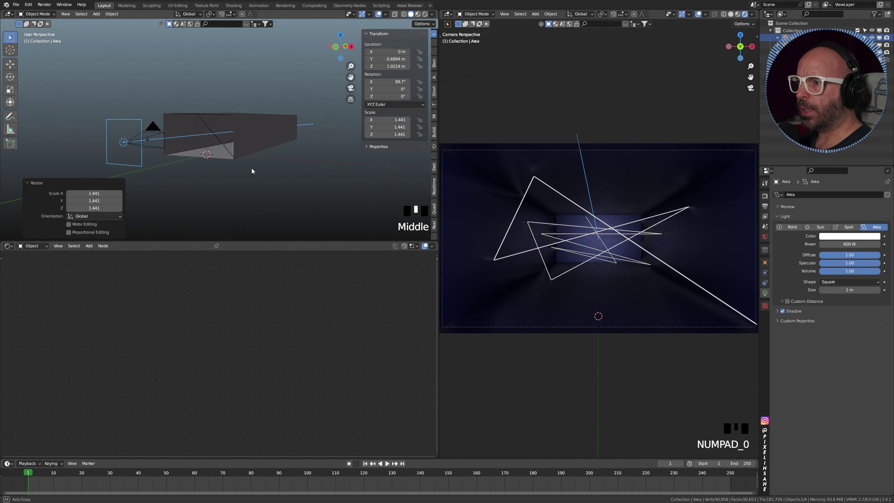
scroll(201, 128, "up", 3)
left_click(213, 145)
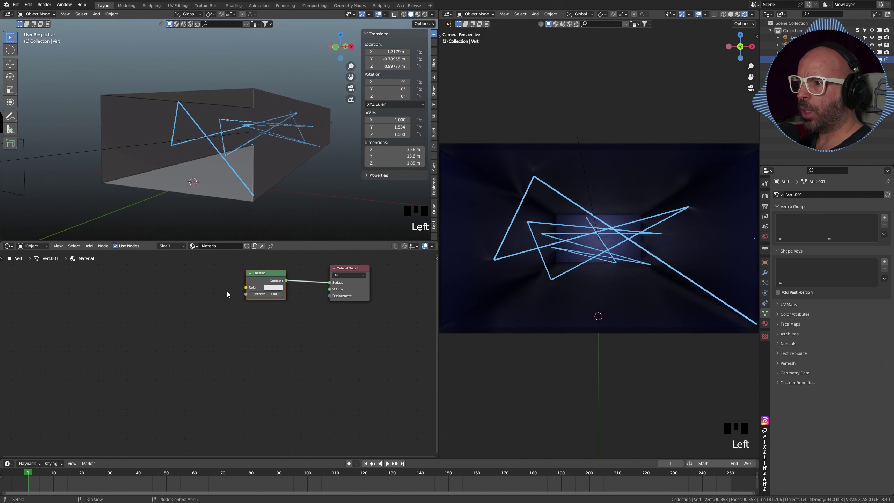
middle_click_drag(227, 292, 211, 321, "shift")
scroll(252, 323, "up", 1)
key("shift+ctrl+z")
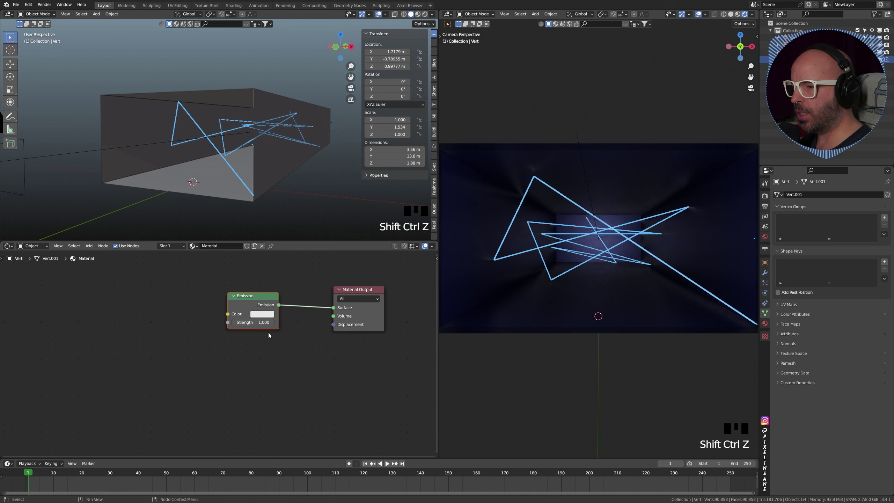
left_click_drag(260, 322, 384, 322)
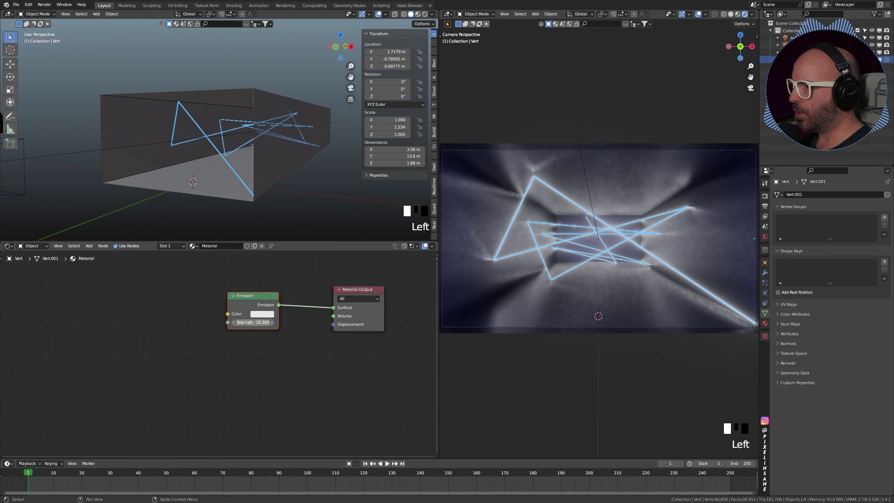
left_click_drag(255, 319, 259, 319)
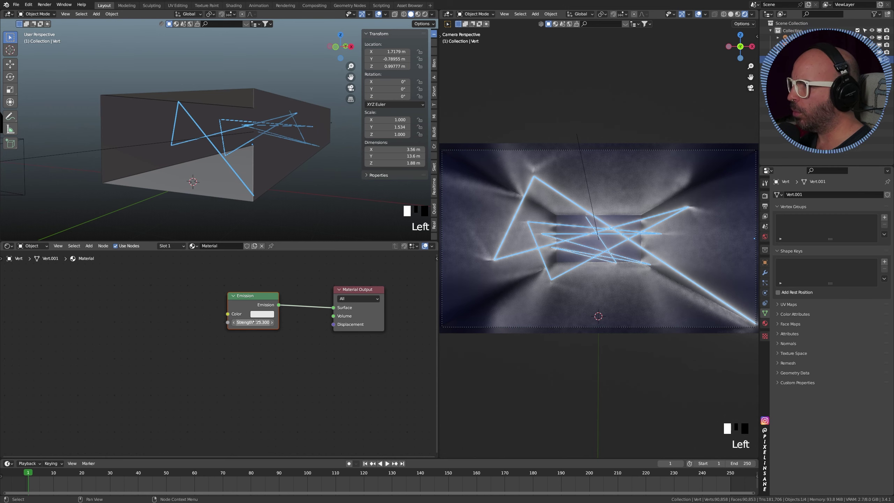
Add a ColorRamp node to the tube's material and feed its Color output into the Emission colour.
left_click_drag(439, 274, 422, 274)
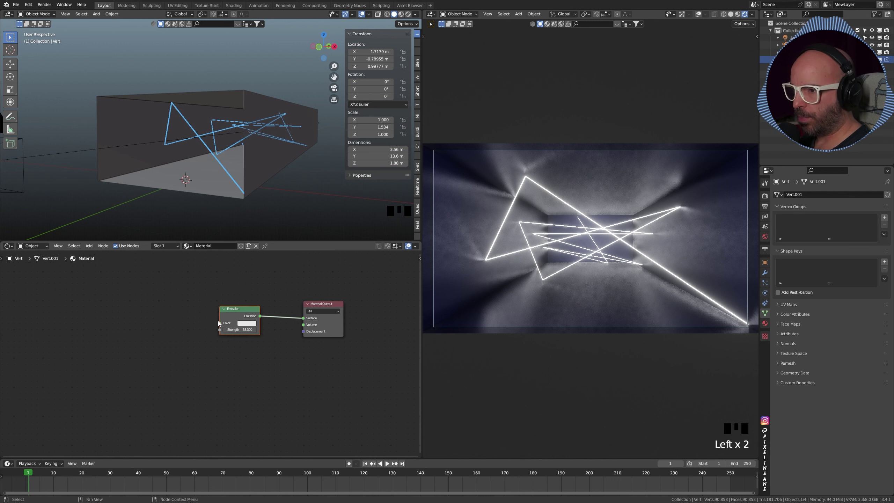
left_click_drag(220, 323, 185, 320)
type("ramp")
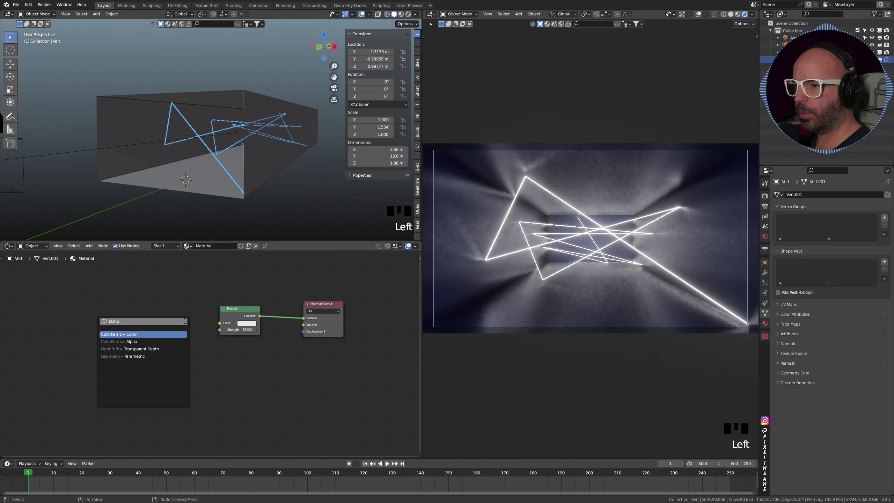
key("Return")
left_click(199, 311)
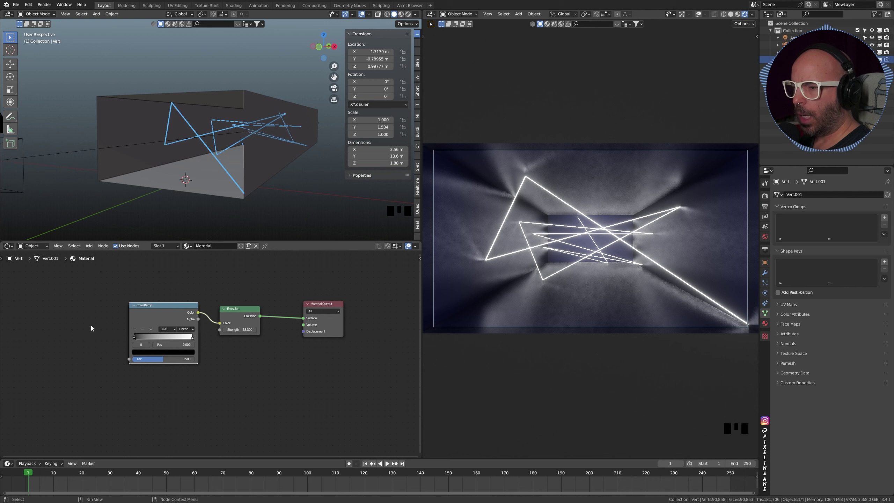
Set the first ColorRamp stop to the blue hex colour 004CBF.
scroll(137, 333, "up", 2)
middle_click_drag(136, 334, 128, 331, "shift")
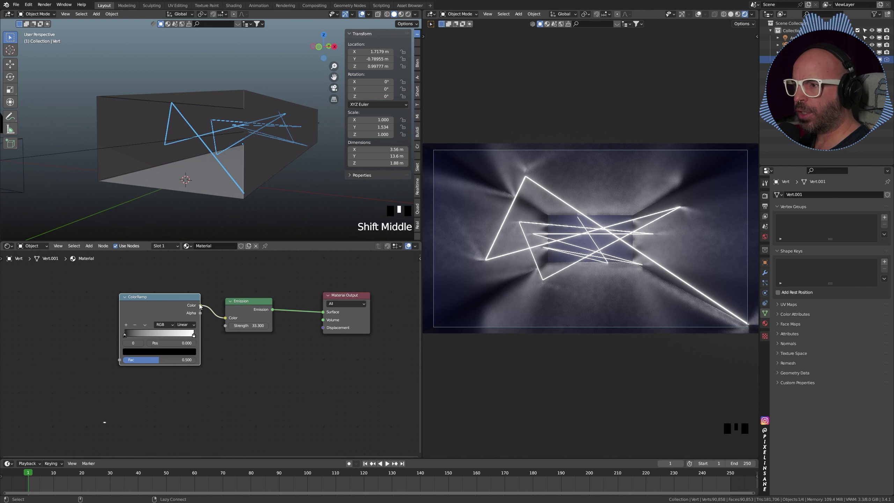
left_click(158, 351)
left_click(159, 321)
type("004CBF")
key("Return")
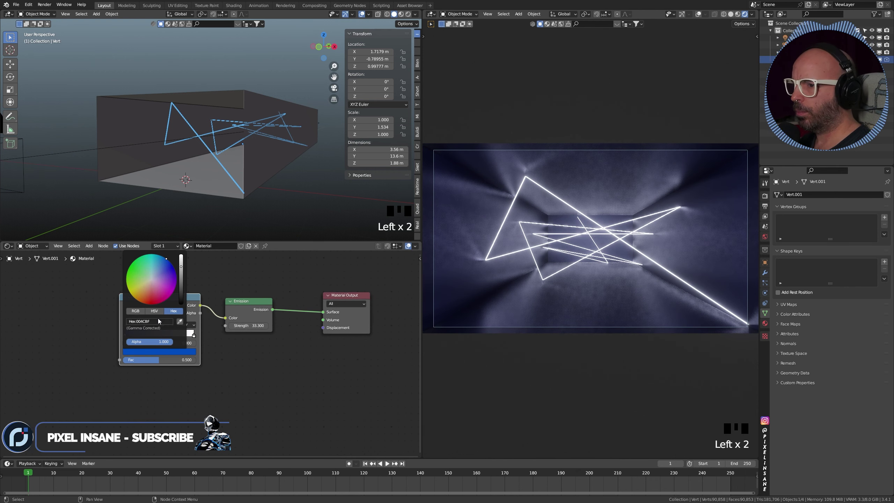
left_click(209, 270)
Set the ColorRamp's last stop, at position 1.000, to the copied orange-red hex colour.
left_click(193, 336)
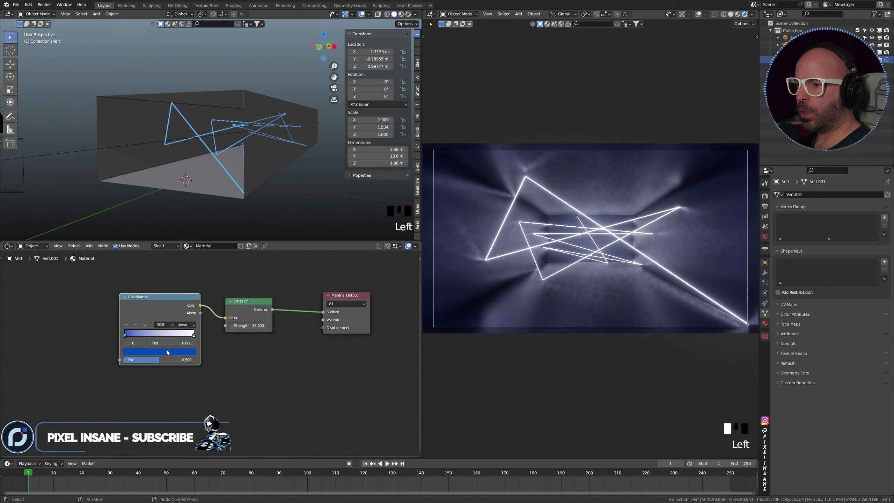
left_click(193, 337)
left_click(167, 351)
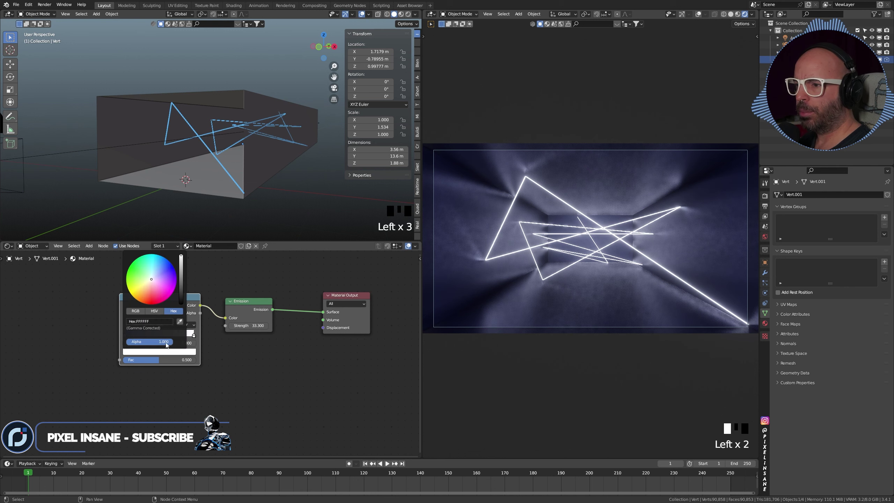
left_click(161, 321)
key("ctrl+v")
key("Return")
left_click(209, 278)
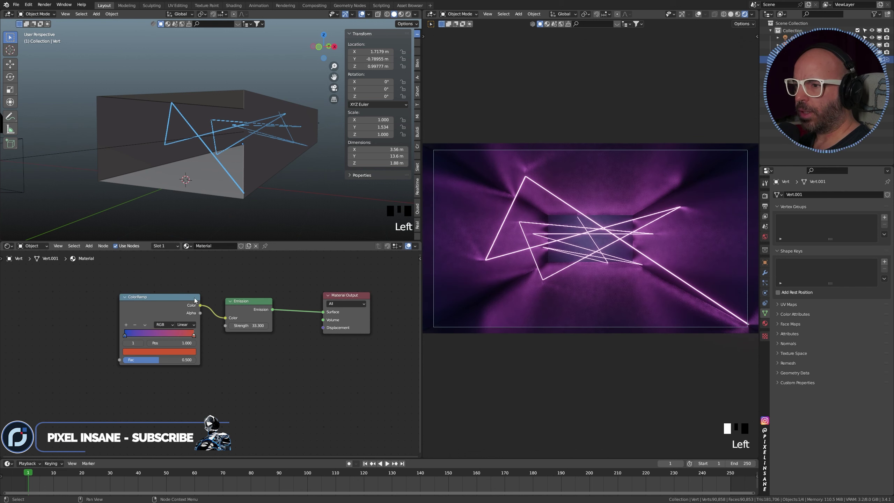
Add a Linear Gradient Texture node driving the ColorRamp's Fac and place it beside the ramp.
middle_click_drag(122, 352, 181, 345)
scroll(180, 345, "down", 2)
left_click_drag(178, 351, 161, 347)
type("gra")
key("Return")
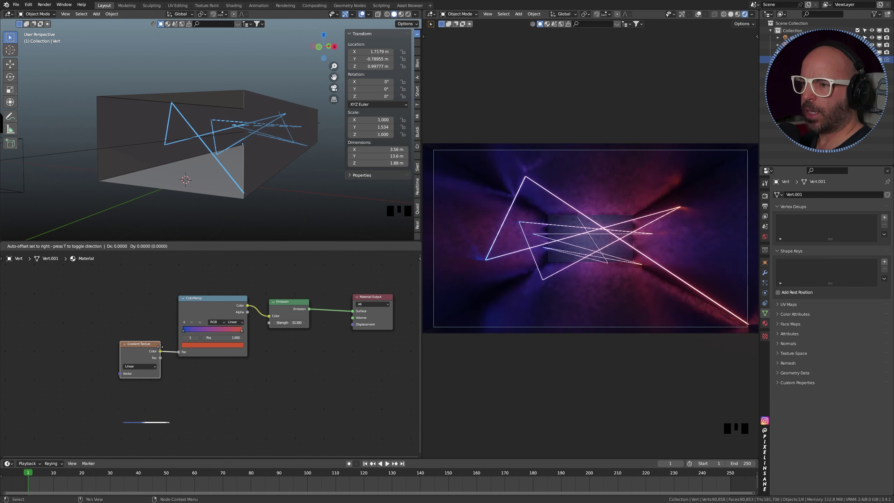
left_click(125, 327)
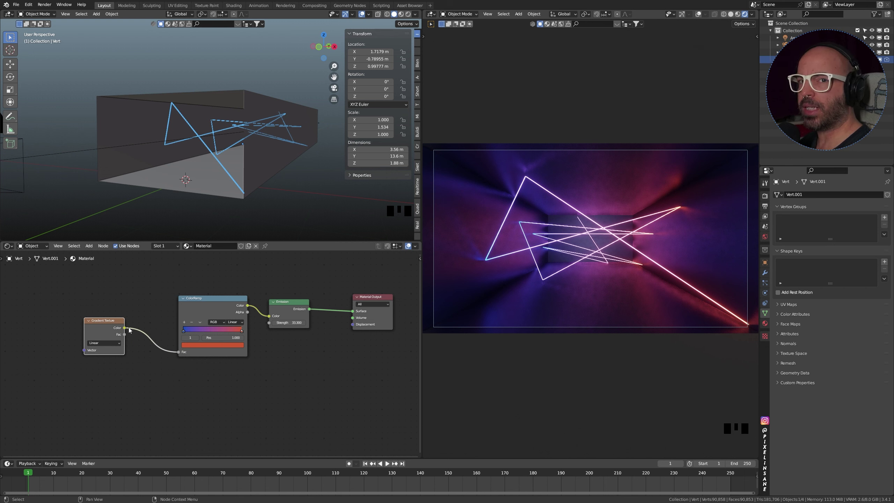
Add Texture Coordinate and Mapping nodes to the Gradient Texture and feed the Object coordinates into the Mapping vector.
key("ctrl+z")
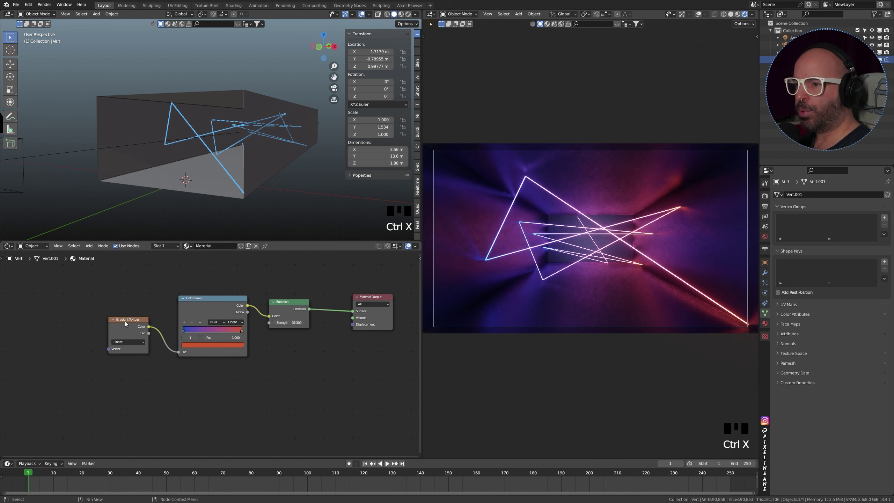
left_click(124, 322)
key("ctrl+t")
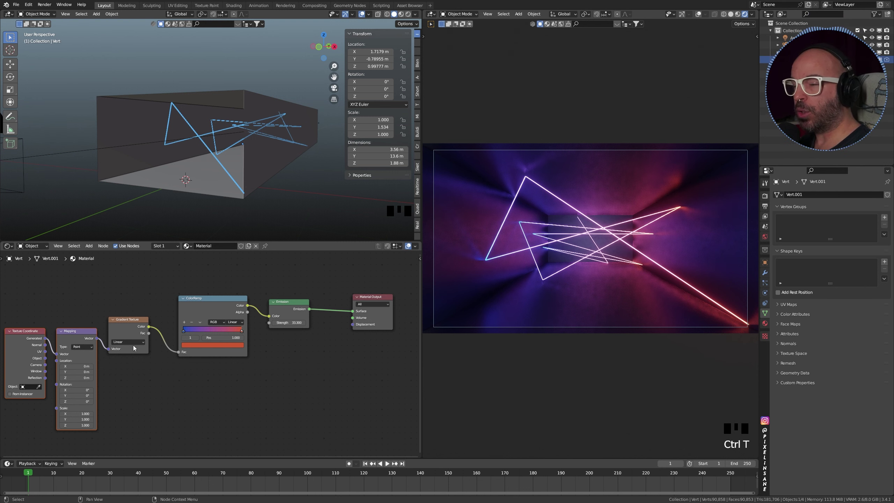
left_click_drag(45, 358, 56, 353)
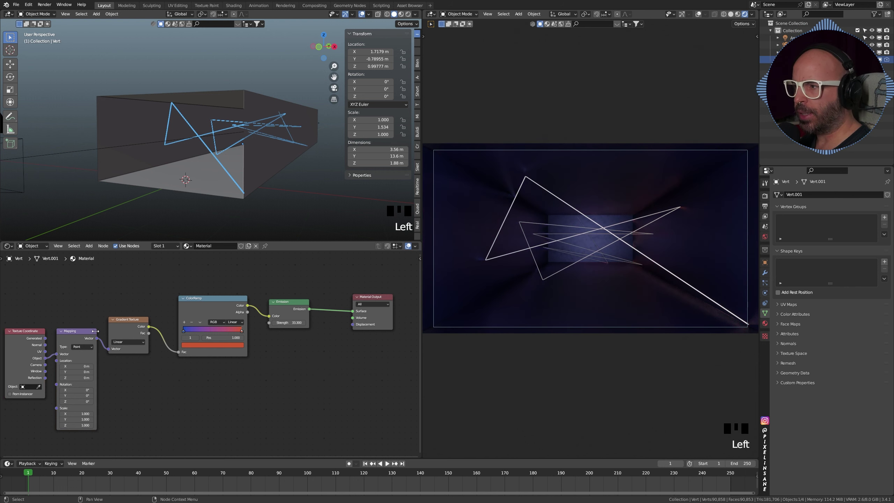
key("ctrl+z")
Set the Mapping node's rotation to 90° on X and about 21.2° on Y.
scroll(51, 374, "up", 2)
left_click(51, 375)
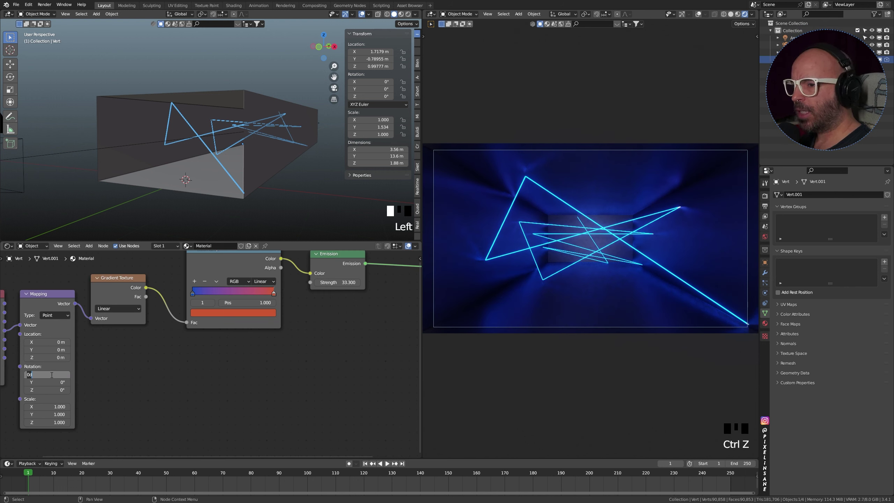
type("90")
key("Return")
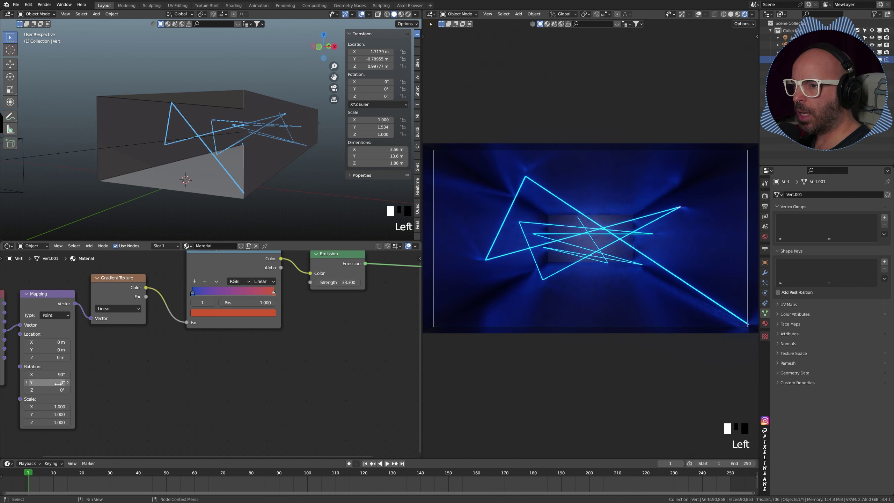
left_click_drag(40, 380, 58, 381)
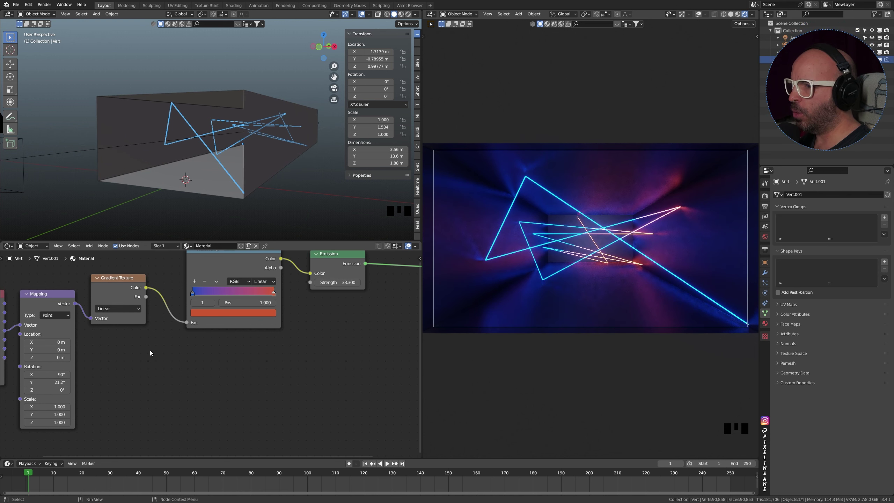
Raise the Emission strength of the tube's material to 50.
middle_click_drag(211, 320, 117, 354, "shift")
left_click_drag(251, 316, 256, 316)
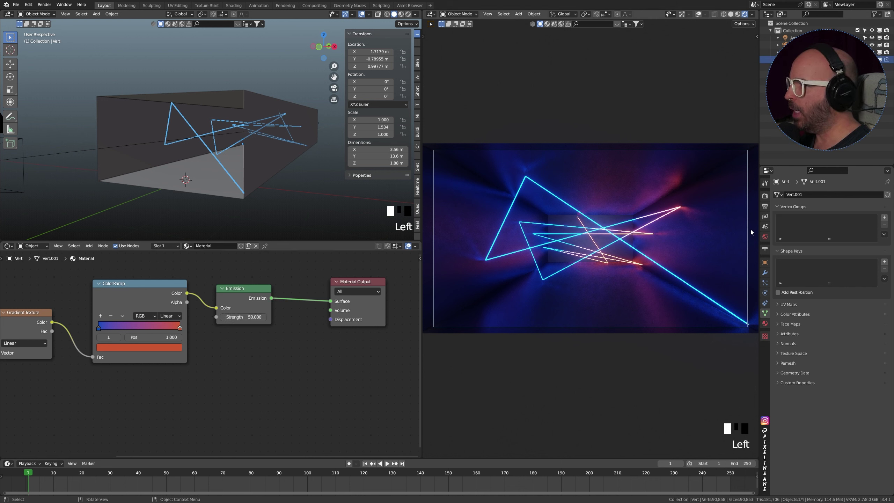
Set the Eevee Bloom radius to about 5.31 and its intensity to 0.5.
left_click(765, 196)
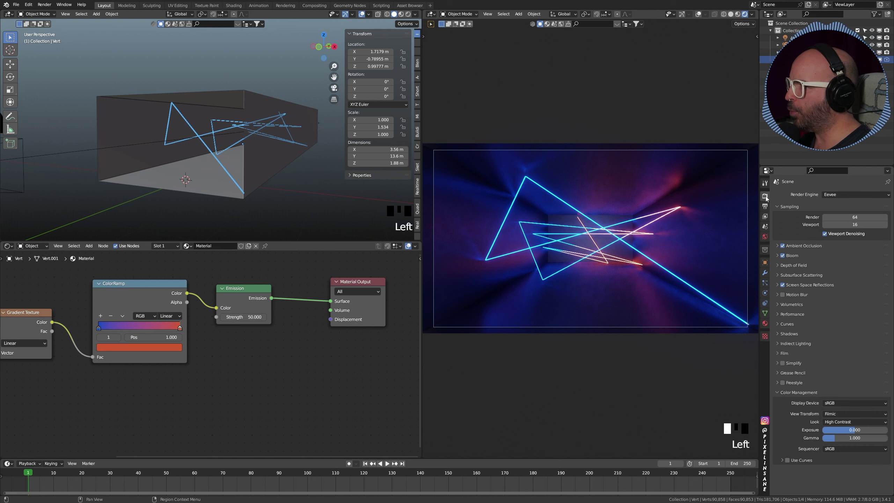
left_click(776, 255)
left_click_drag(856, 283, 848, 283)
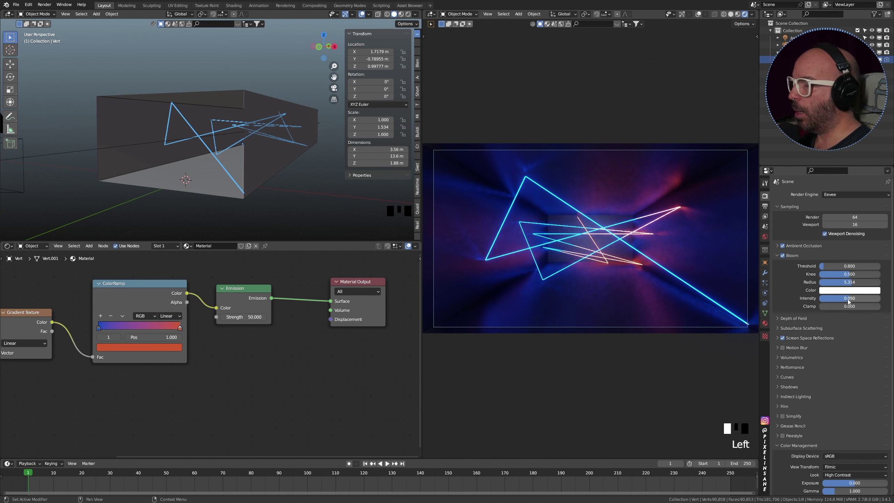
left_click(848, 298)
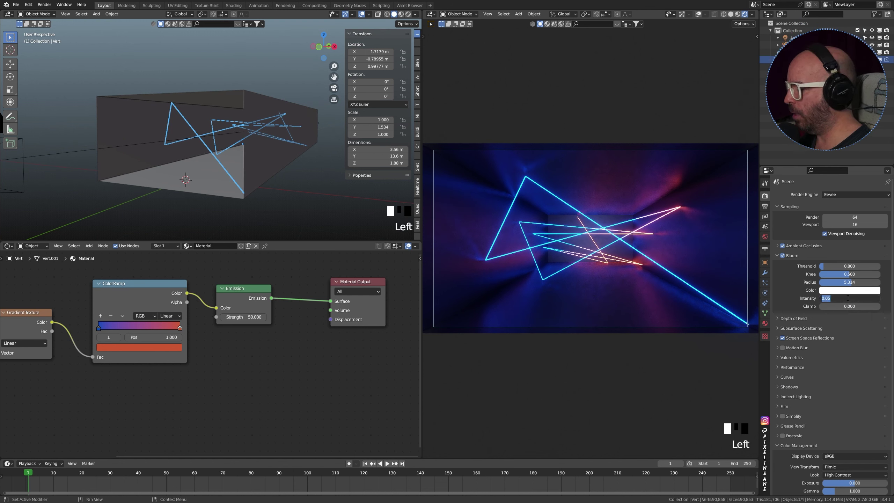
type("0.2")
key("Return")
left_click(848, 299)
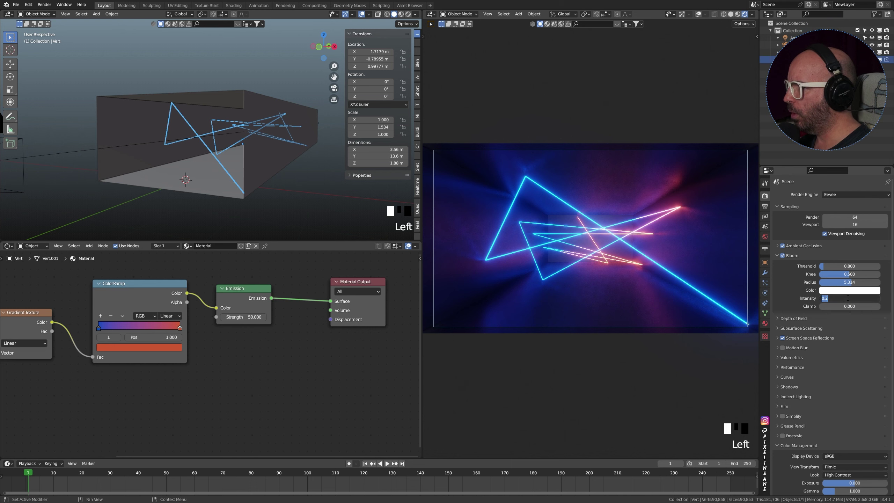
type("0.5")
key("Return")
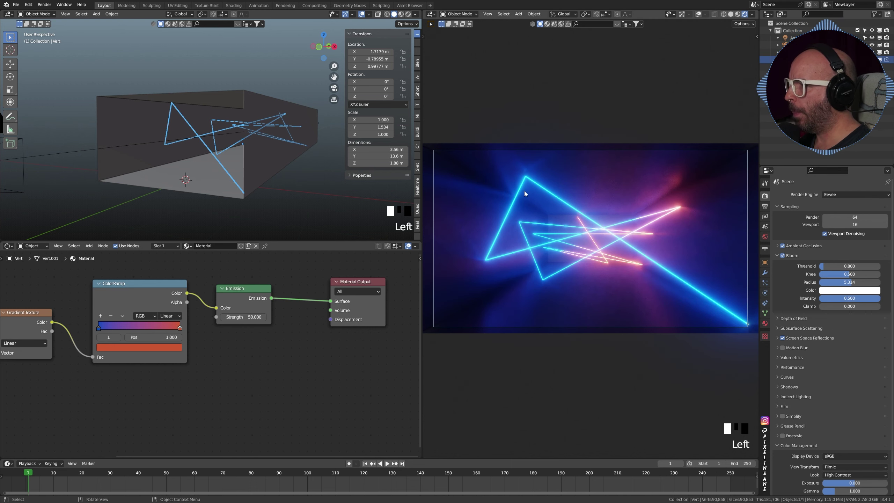
Widen the camera viewport, then test-render the current frame and close the render result.
left_click_drag(423, 214, 316, 214)
key("F12")
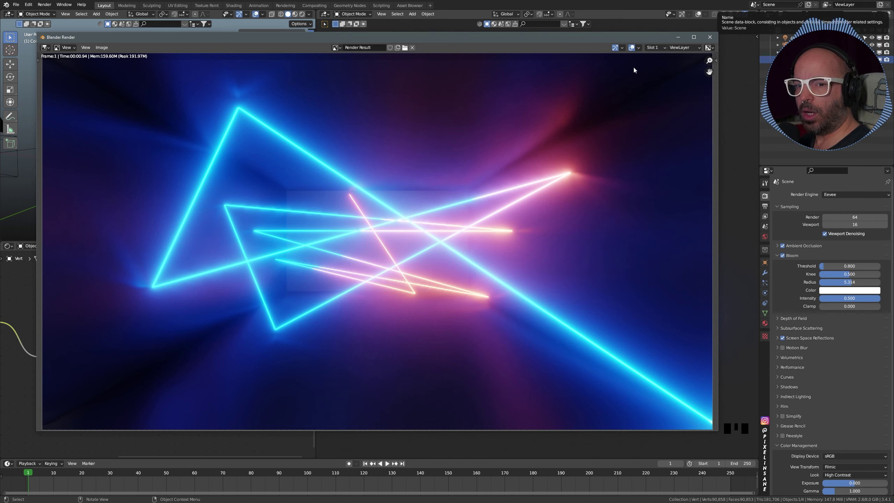
left_click(710, 38)
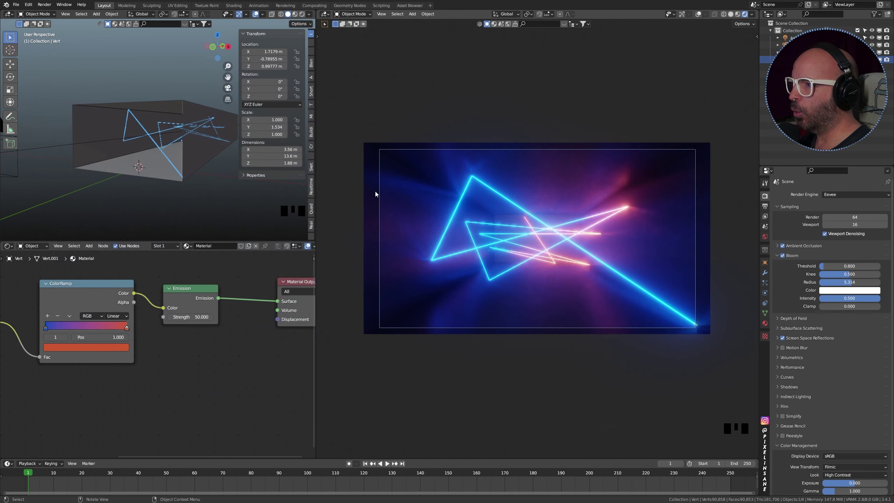
Adjust the gradient's Mapping values so the orange begins nearer the camera and covers most of the zigzag tube.
scroll(415, 232, "up", 1)
left_click(80, 294)
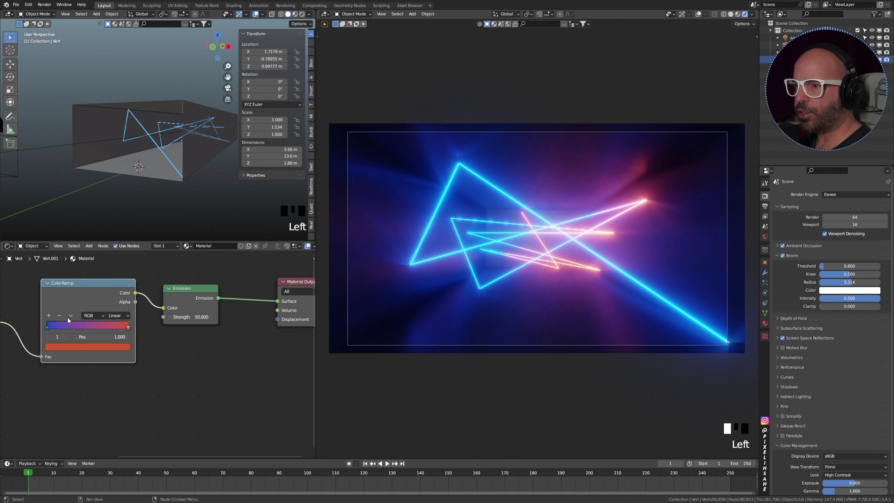
scroll(81, 299, "down", 3)
middle_click_drag(81, 299, 169, 287, "shift")
middle_click_drag(38, 346, 118, 327, "shift")
scroll(118, 327, "up", 3)
left_click_drag(114, 376, 144, 376)
scroll(148, 183, "down", 1)
Insert a Location keyframe for the camera at frame 1.
scroll(148, 183, "down", 1)
middle_click_drag(149, 184, 131, 175)
left_click(59, 138)
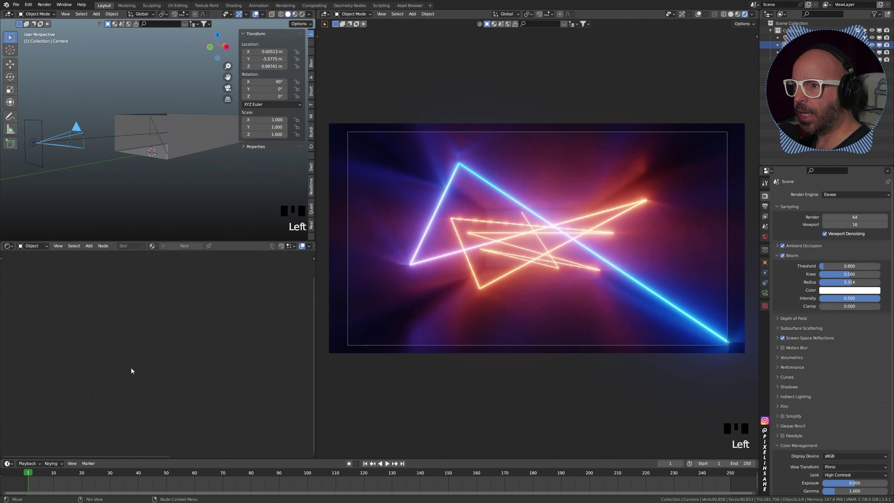
key("i")
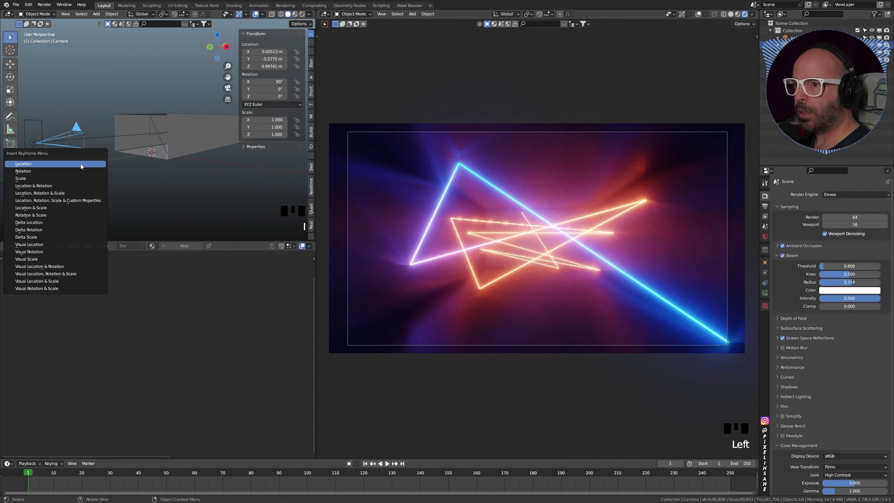
left_click(80, 166)
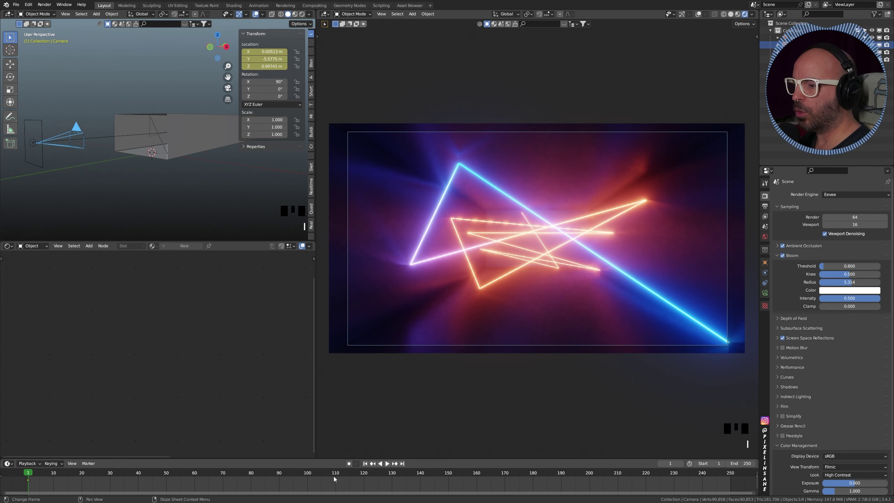
Go to frame 100 and set the scene's end frame to 100, fitting the timeline view.
left_click(307, 475)
double_click(738, 463)
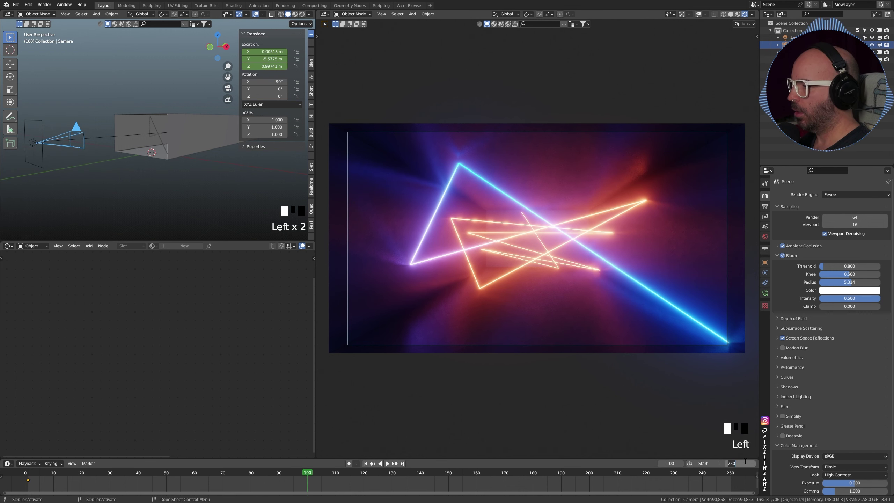
type("100")
key("Return")
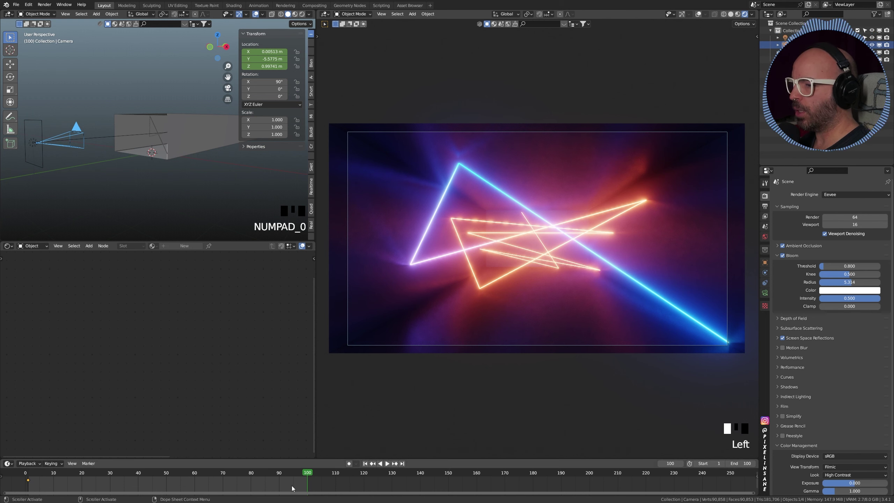
key("Home")
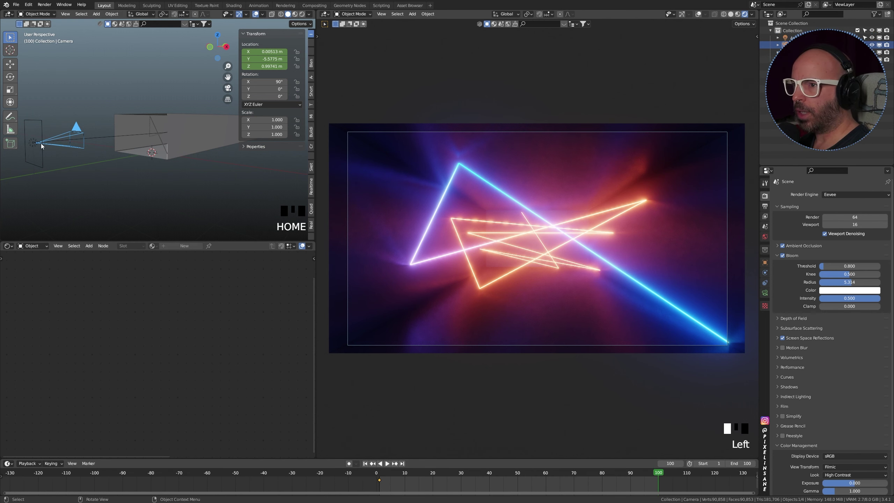
Move the camera about 7.5 m along Y into the corridor and insert a Location keyframe at frame 100.
key("KP_3")
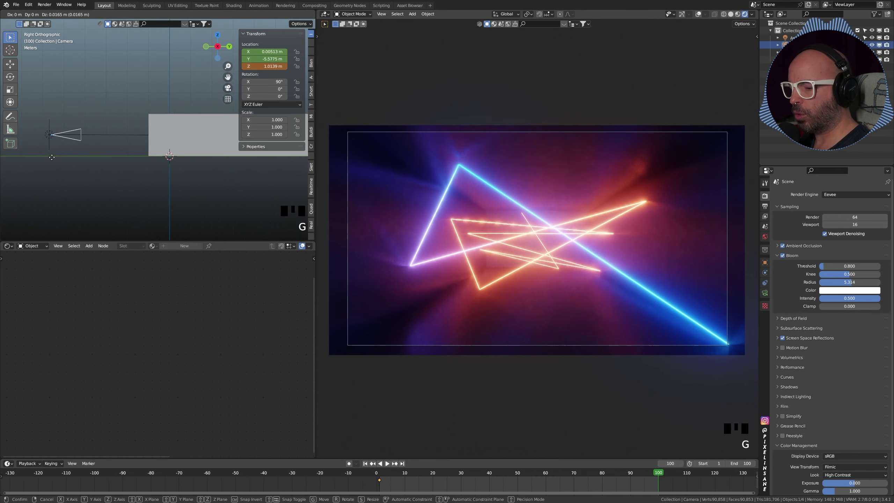
key("g")
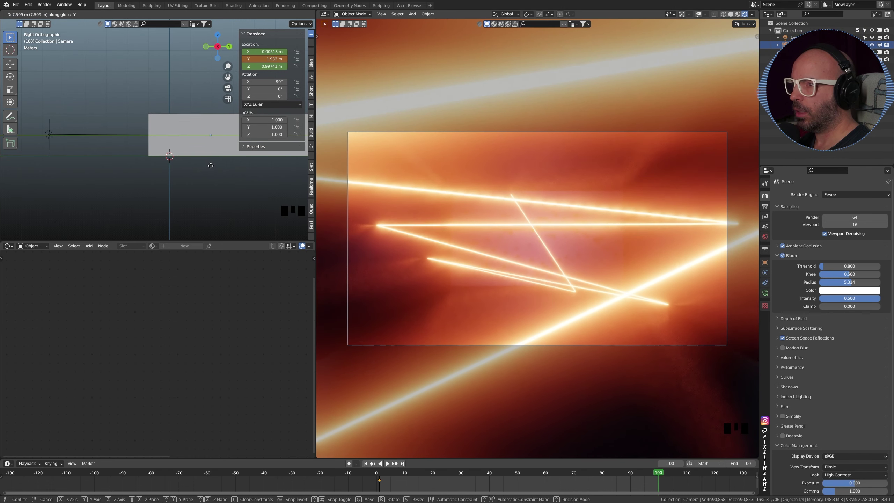
left_click(211, 166)
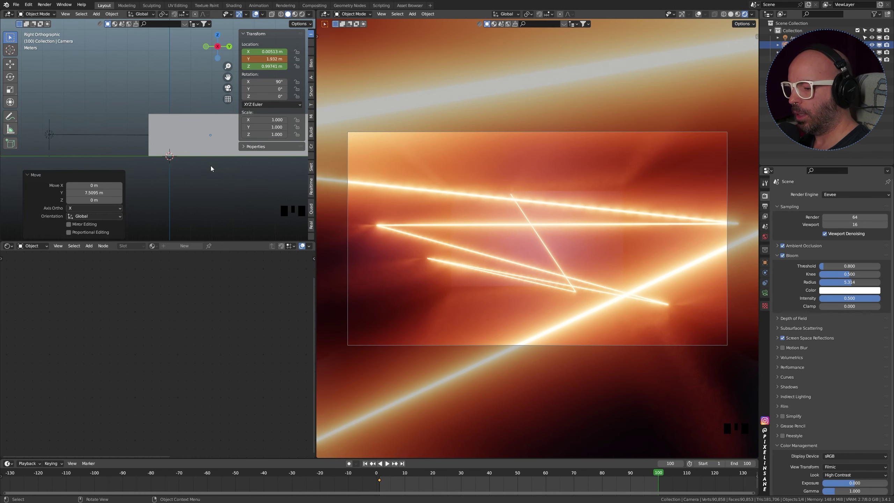
key("i")
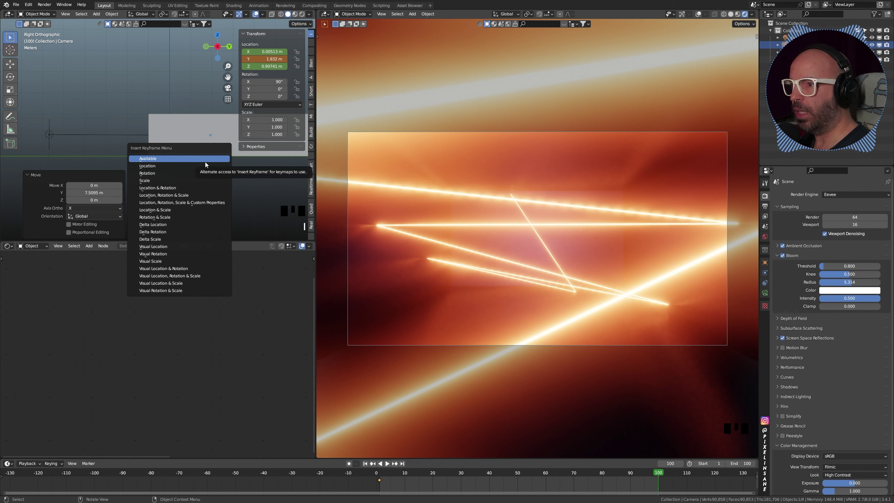
left_click(206, 166)
Play back the camera animation from the first frame.
left_click(365, 464)
key("space")
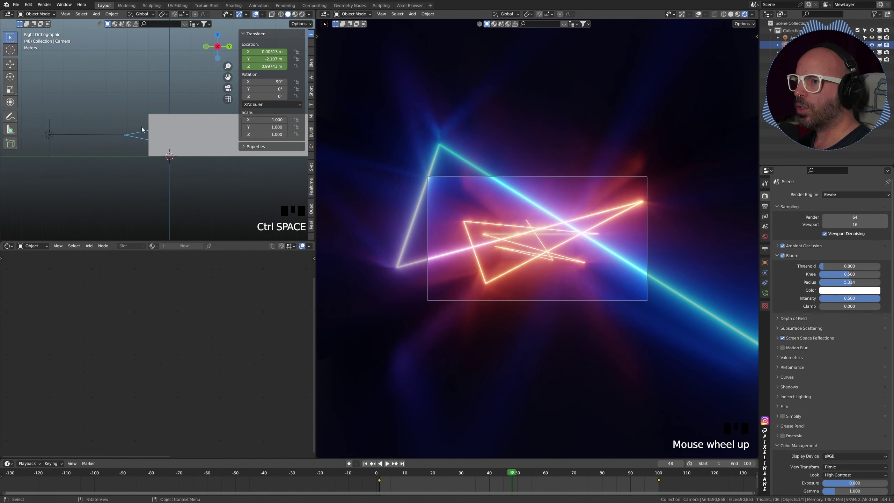
Set the camera's passepartout opacity to 1.000 so the area outside the frame is fully black.
left_click(140, 136)
left_click(763, 293)
left_click(795, 326)
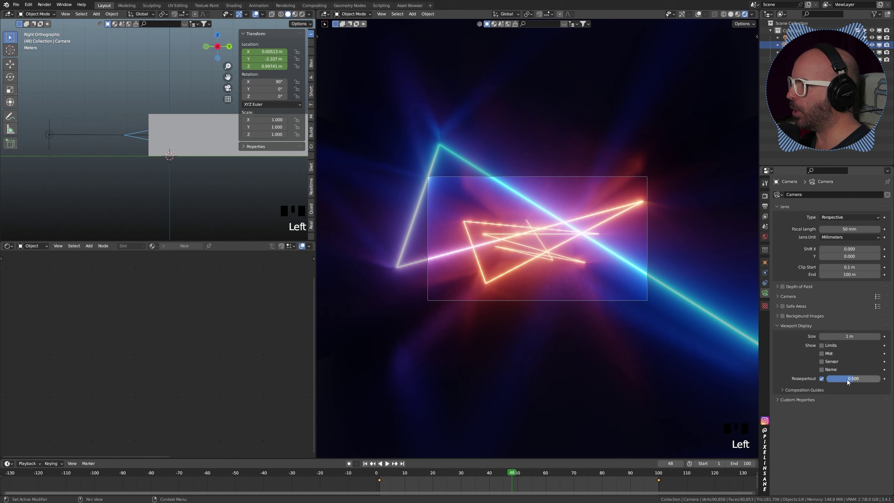
left_click_drag(847, 379, 880, 379)
Review the camera animation in the maximized camera viewport, then render frame 1.
key("ctrl+space")
scroll(349, 239, "up", 2)
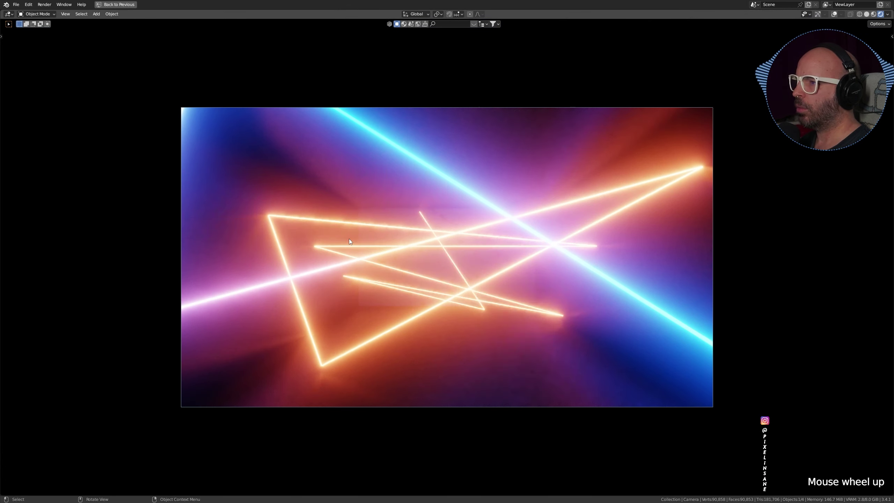
key("space")
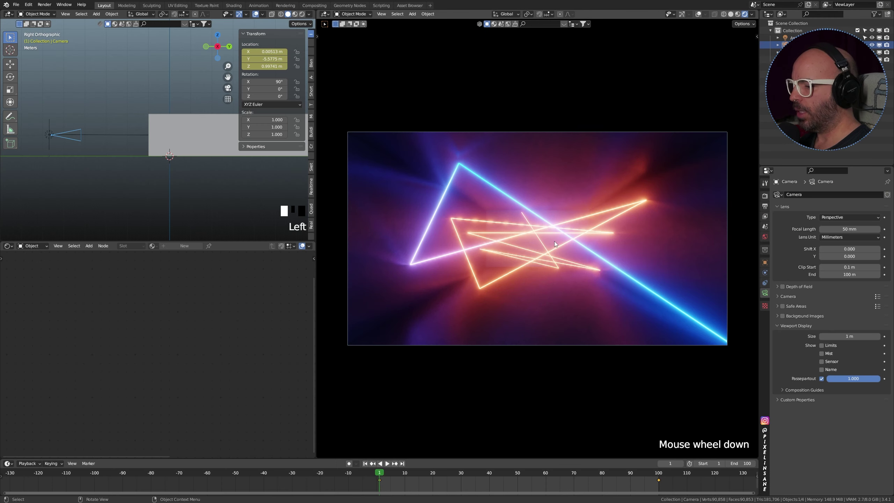
key("F12")
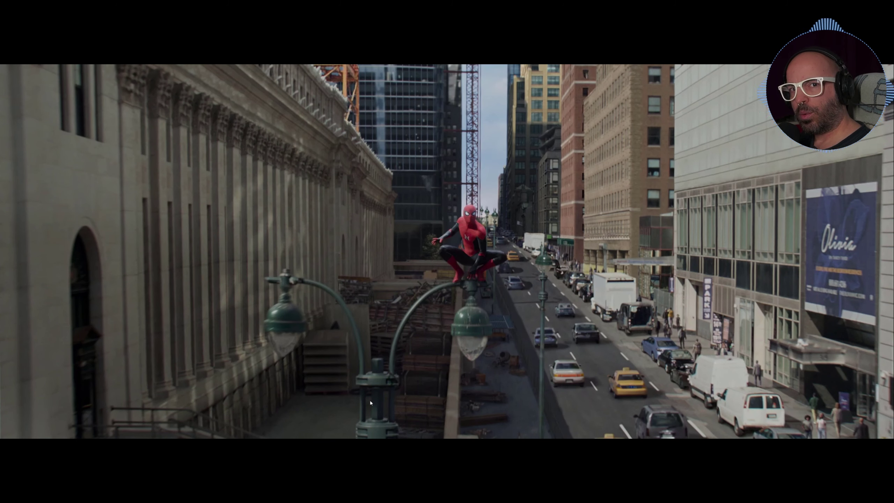
key("space")
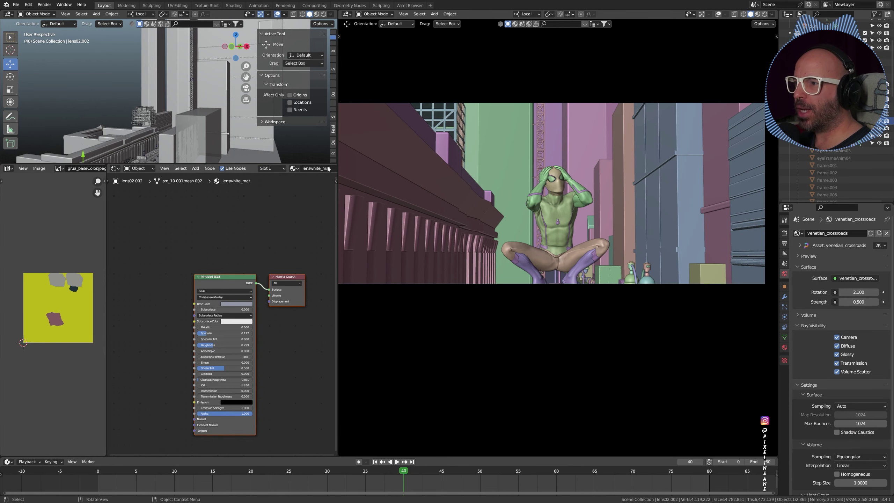
Enlarge the perspective viewport and examine the layout of the city street model from several angles.
left_click_drag(325, 164, 321, 265)
scroll(223, 202, "down", 2)
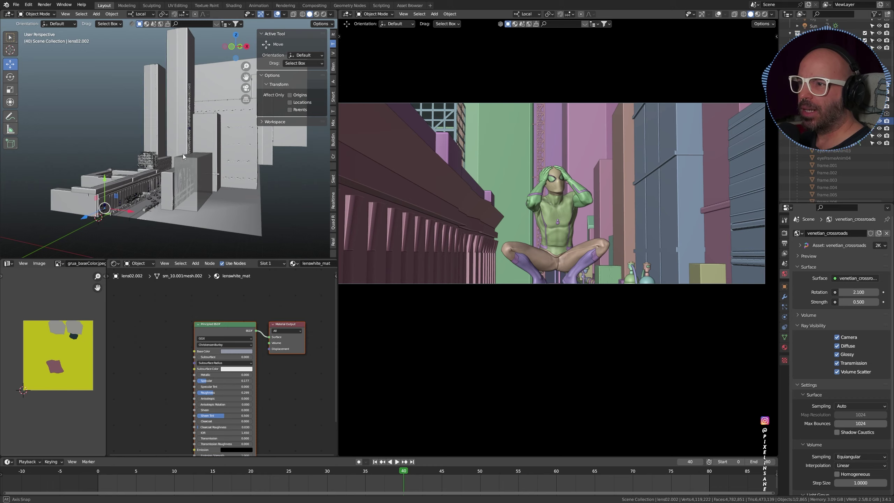
mouse_move(183, 154)
middle_mouse_down()
mouse_move(189, 164)
mouse_move(177, 162)
mouse_move(189, 172)
mouse_move(159, 123)
mouse_move(183, 162)
middle_mouse_up()
scroll(116, 130, "up", 4)
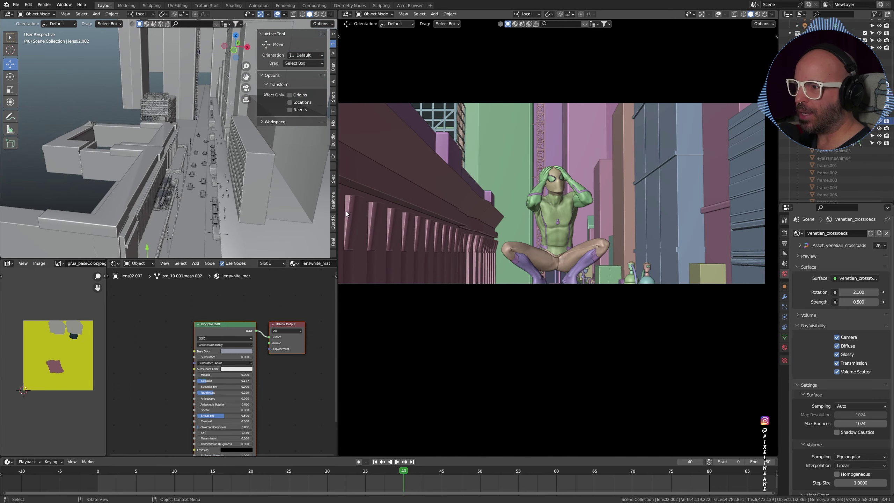
left_click_drag(337, 214, 431, 206)
middle_click_drag(415, 204, 218, 141)
scroll(215, 119, "down", 2)
scroll(219, 137, "up", 4)
scroll(219, 140, "down", 6)
left_click_drag(431, 229, 287, 275)
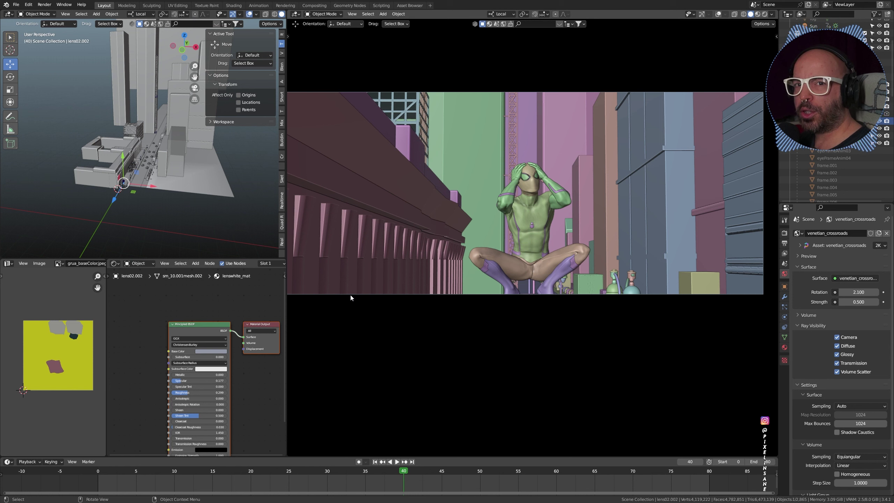